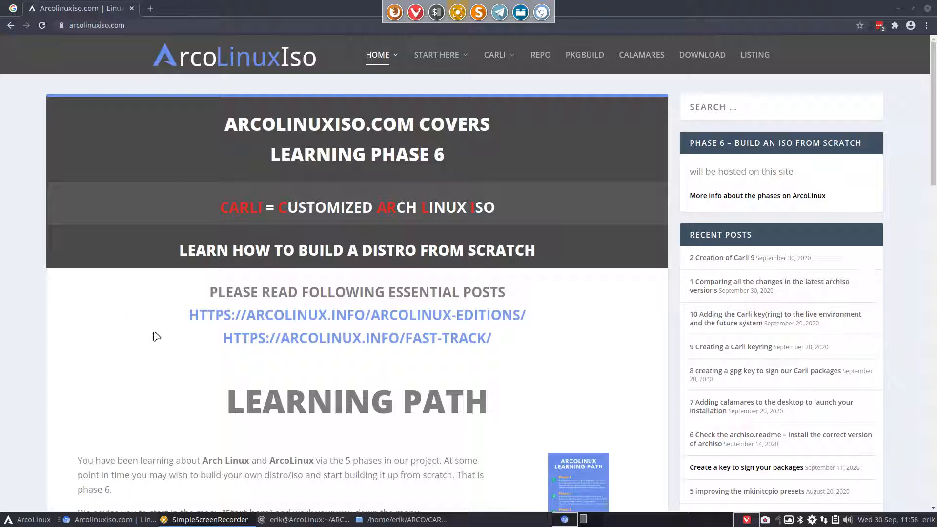
# Open the '2 Creation of Carli 9' post from the CARLI 9 category and scroll through it
pyautogui.moveTo(495, 54)
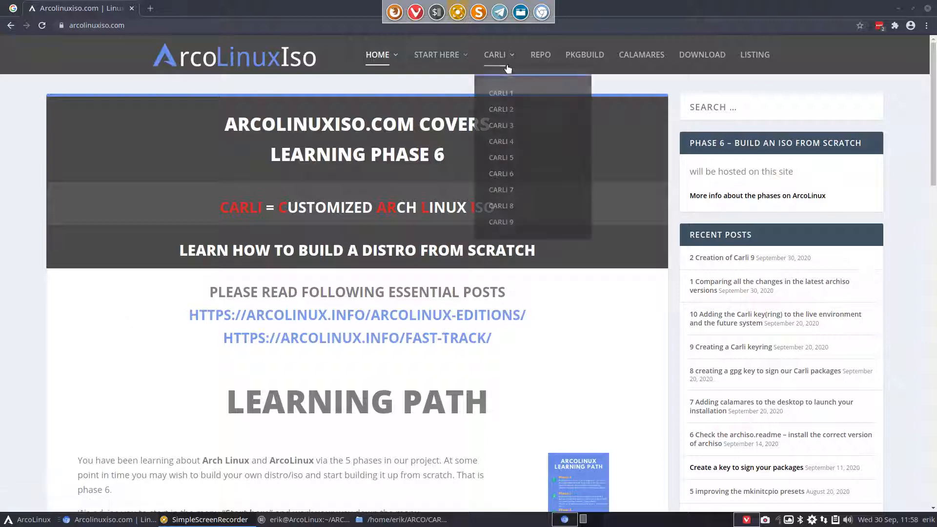
pyautogui.click(503, 223)
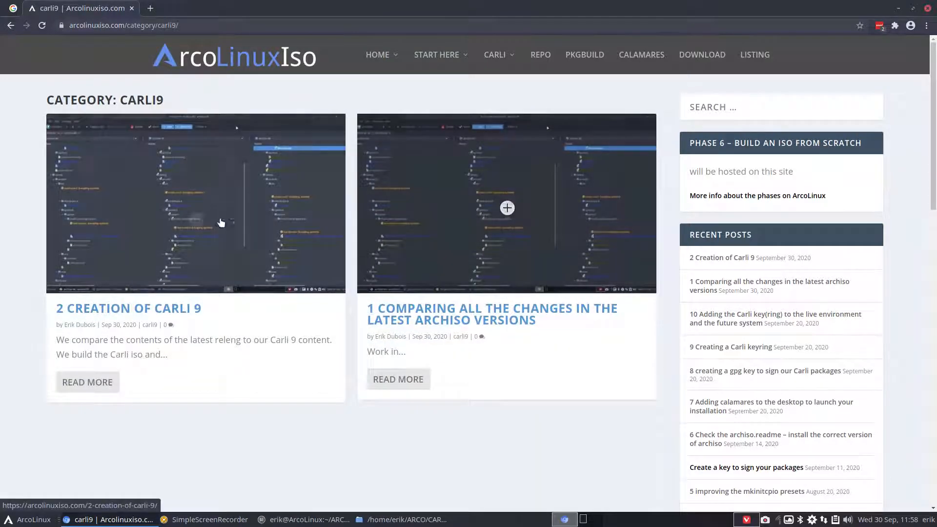
pyautogui.click(187, 227)
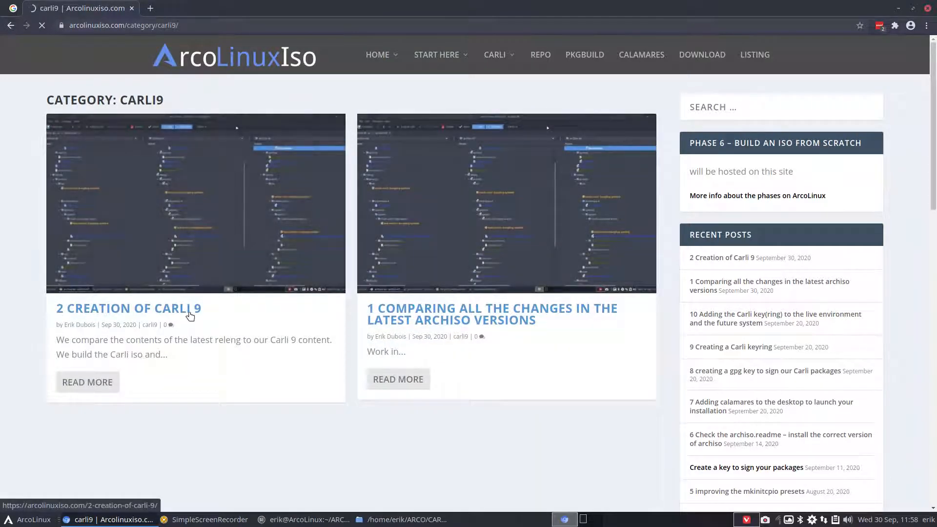
pyautogui.scroll(-15, 320, 328)
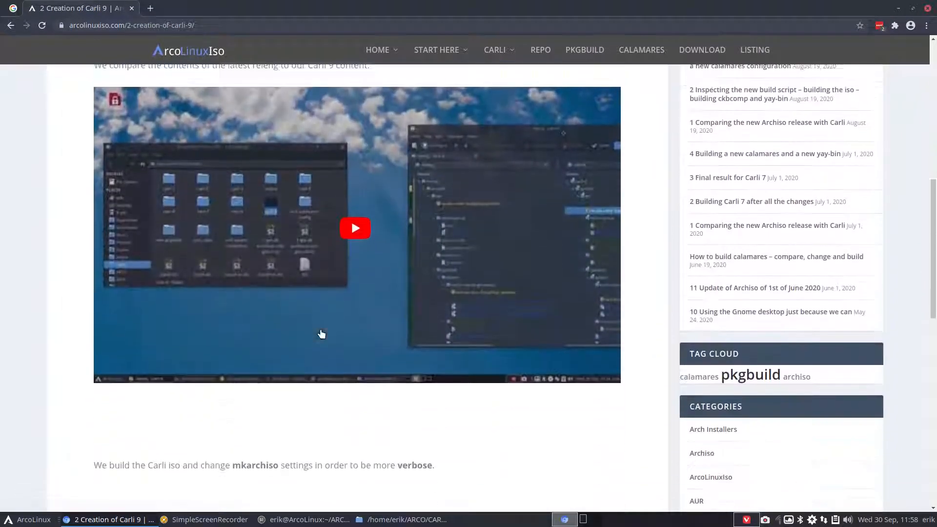
pyautogui.scroll(-4, 321, 333)
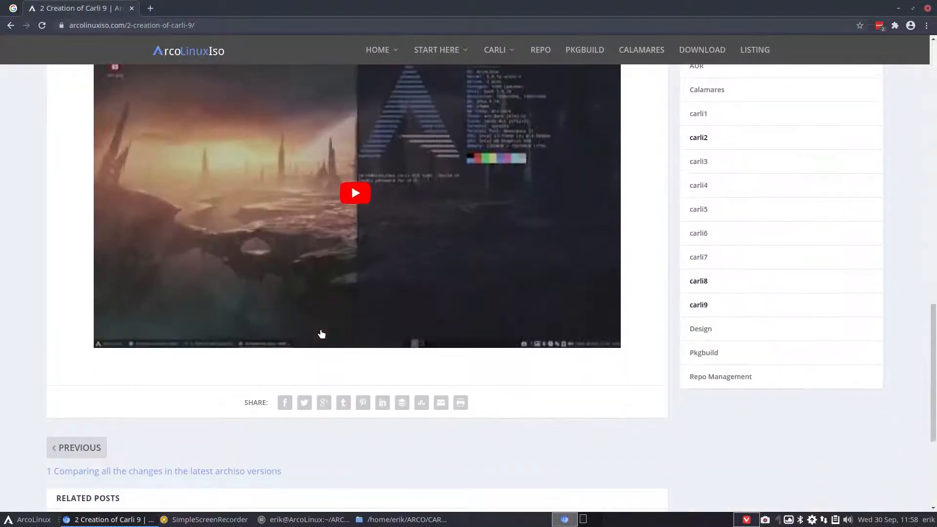
# Minimise Chrome, select the built carli-2020.09.30-x86_64.iso file, and launch VirtualBox Manager
pyautogui.click(897, 8)
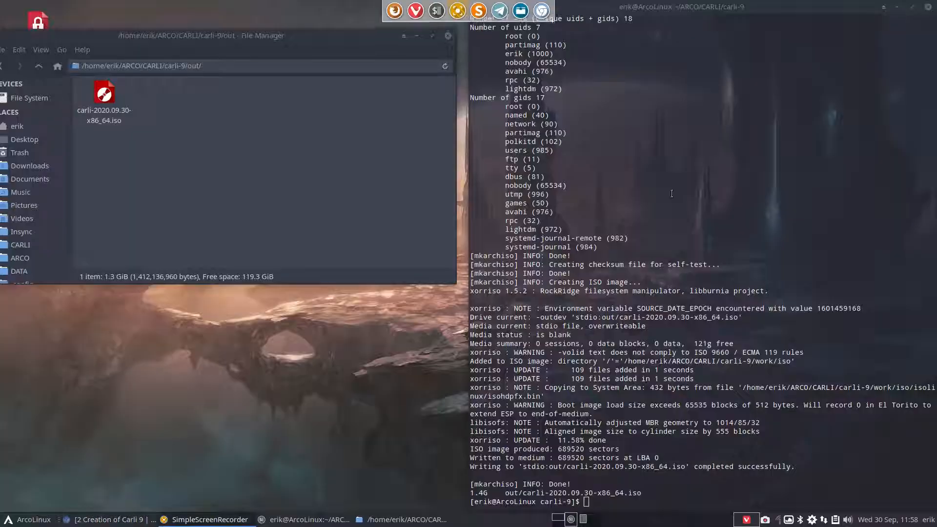
pyautogui.click(109, 125)
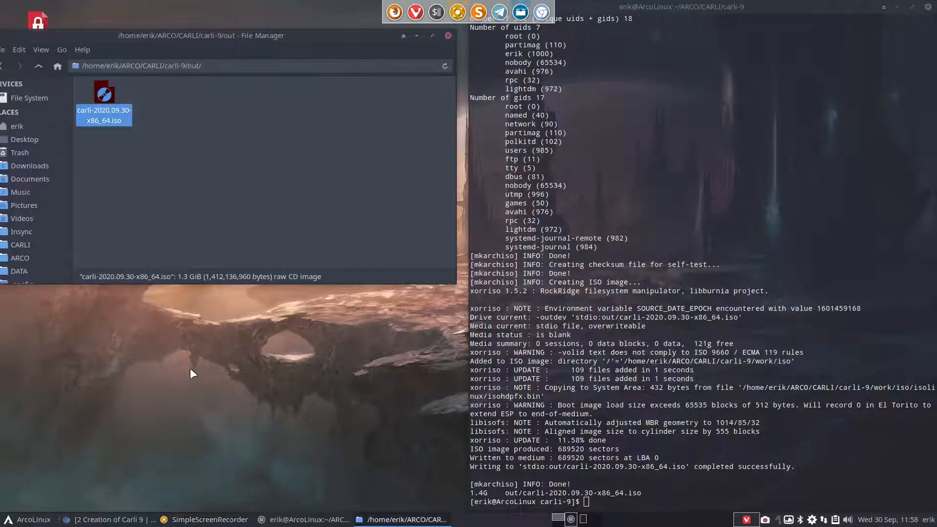
pyautogui.press('super+F7')
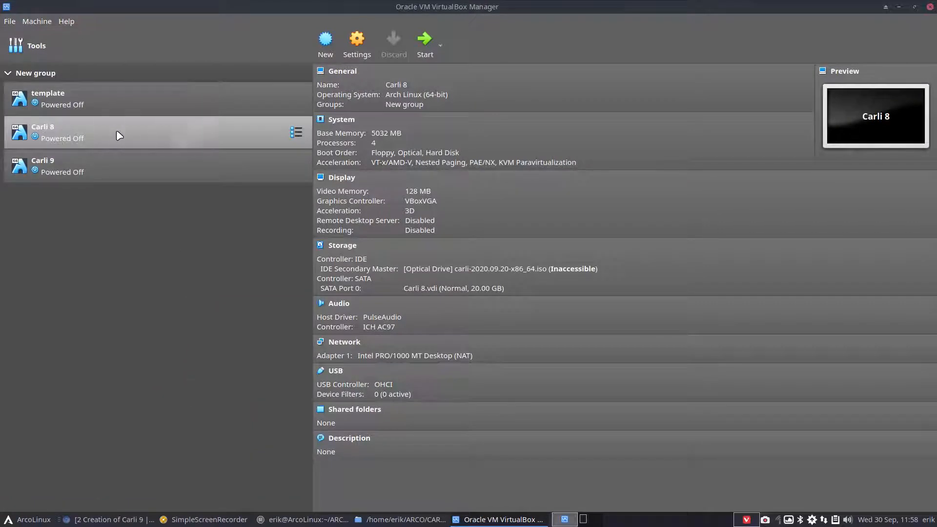
# Open the disk file chooser for Carli 9's optical drive, then dismiss it
pyautogui.click(100, 162)
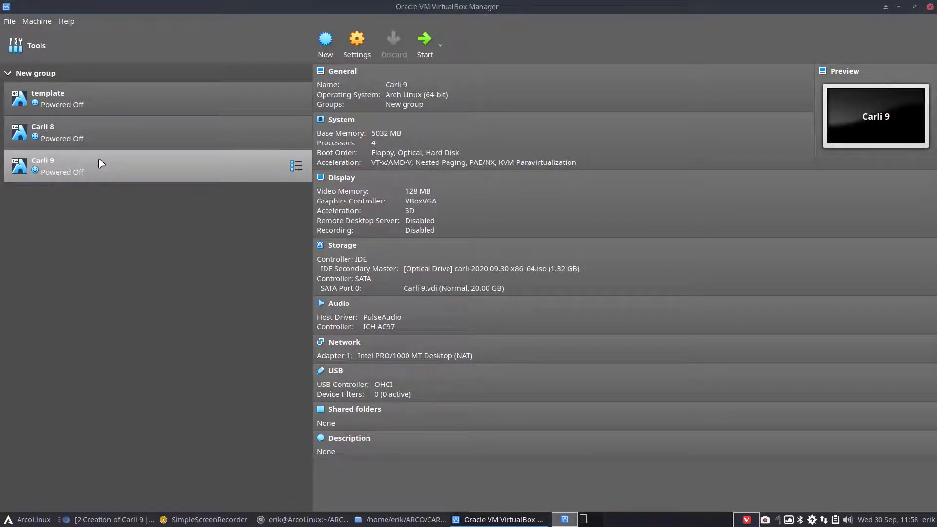
pyautogui.click(481, 270)
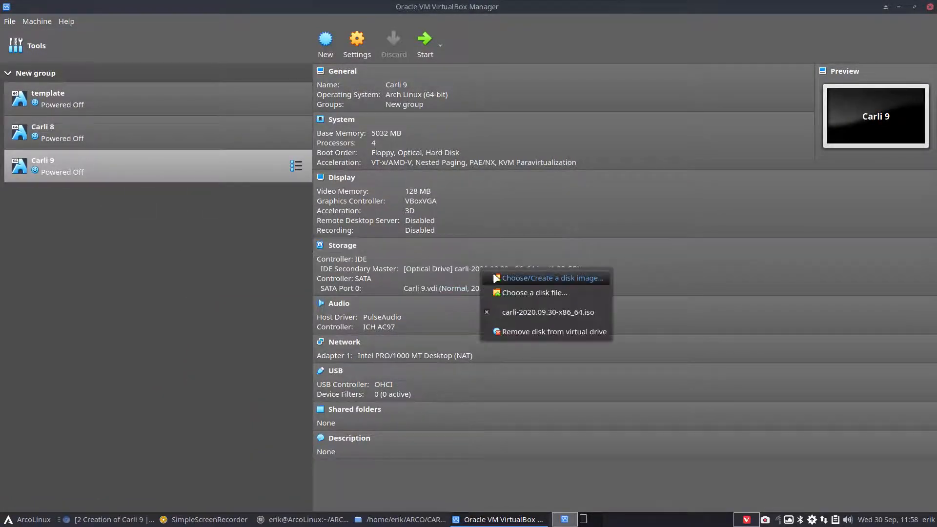
pyautogui.click(537, 293)
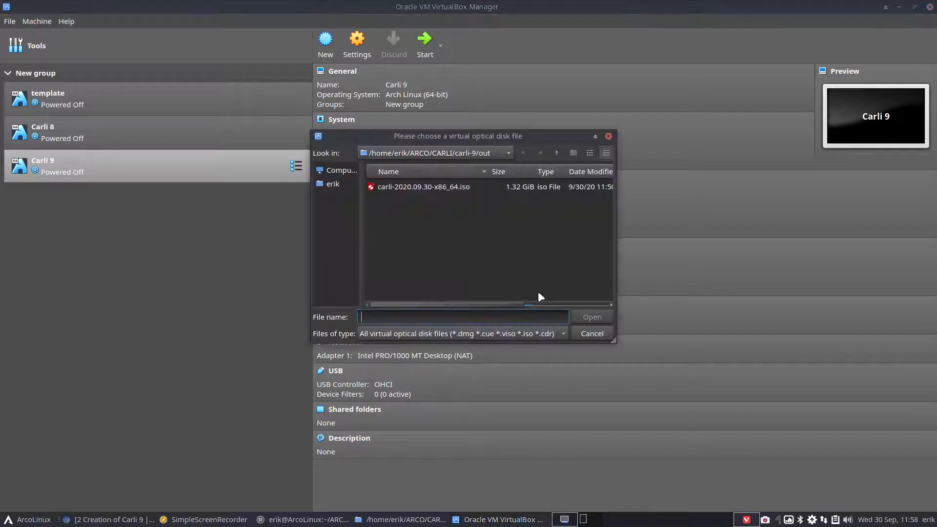
pyautogui.click(592, 332)
# Start the template VM and close it again, saving its machine state
pyautogui.click(94, 96)
pyautogui.rightClick(93, 97)
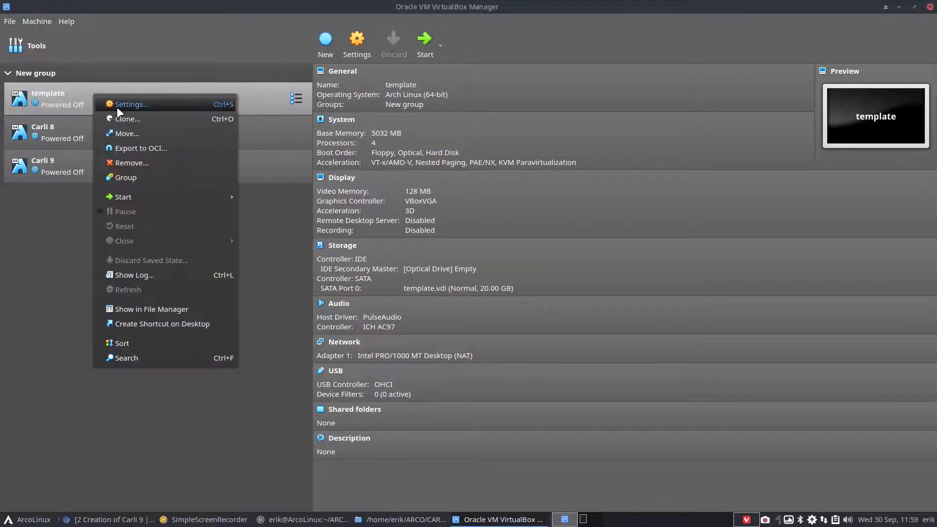
pyautogui.doubleClick(51, 163)
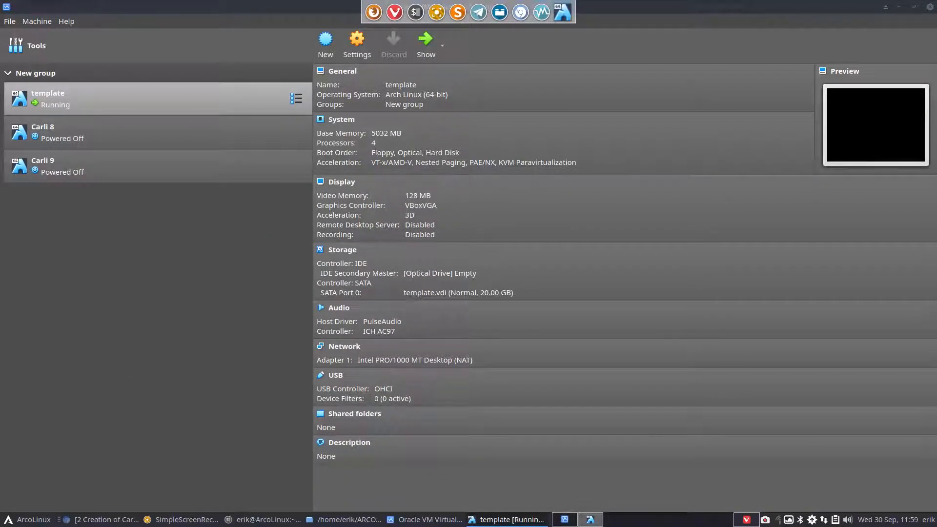
pyautogui.press('super+q')
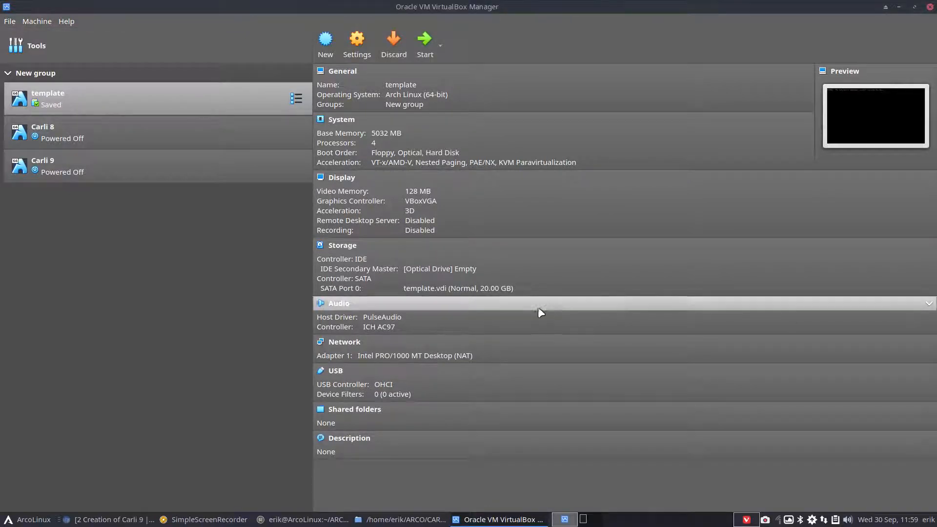
pyautogui.click(448, 268)
# Load carli-2020.09.30-x86_64.iso into the template's optical drive, then remove it again
pyautogui.click(504, 292)
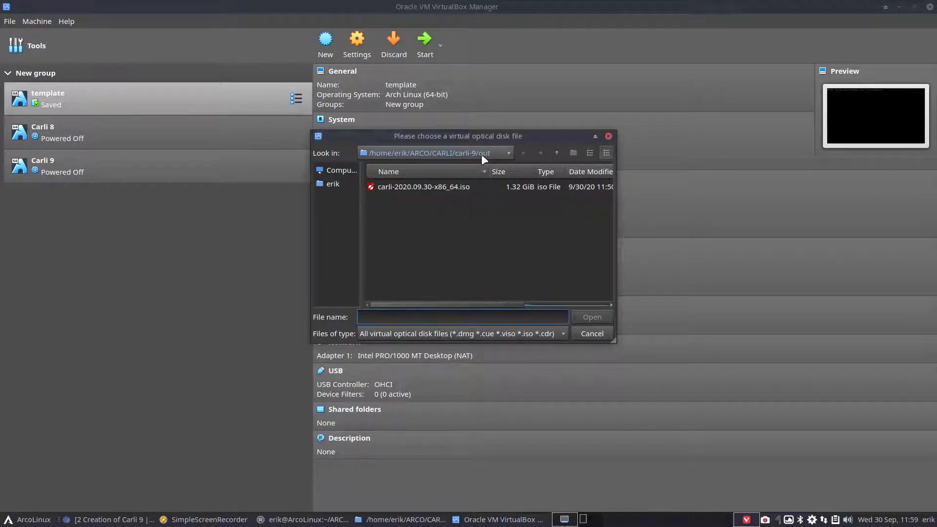
pyautogui.click(466, 187)
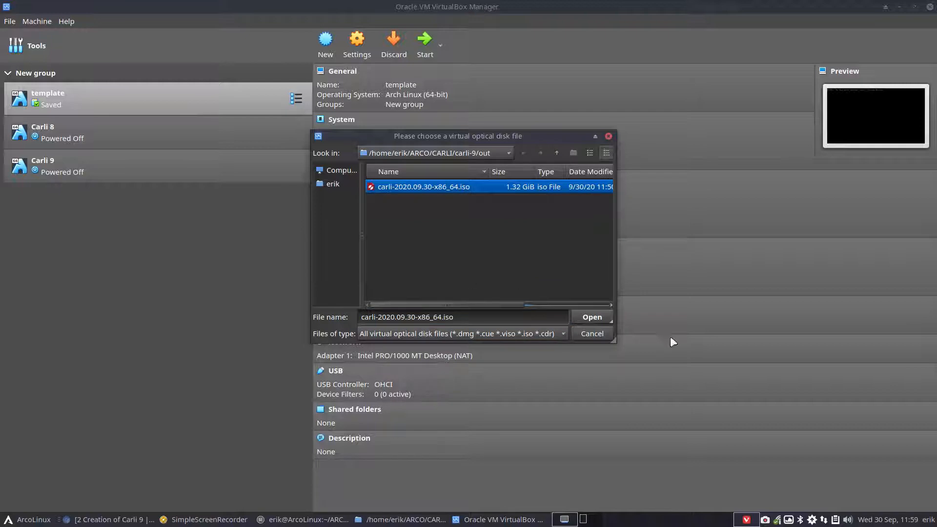
pyautogui.click(596, 316)
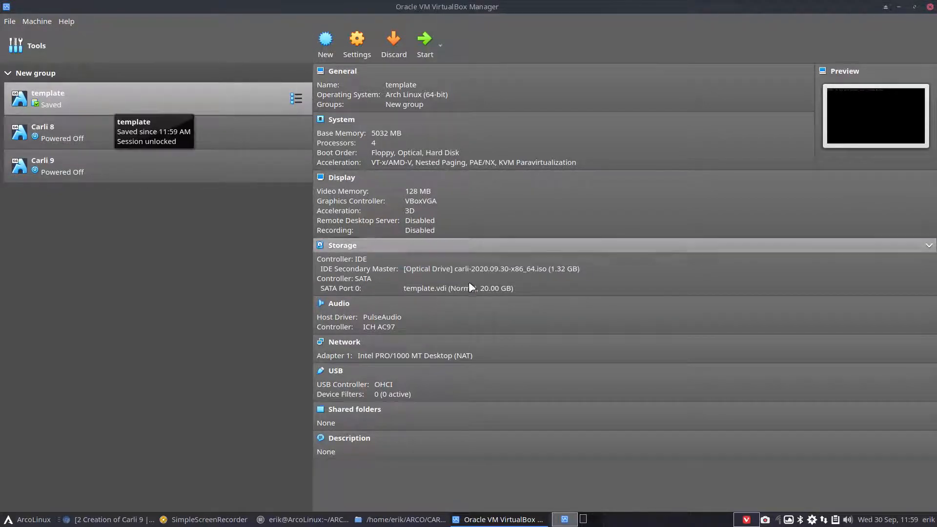
pyautogui.click(487, 267)
pyautogui.click(502, 331)
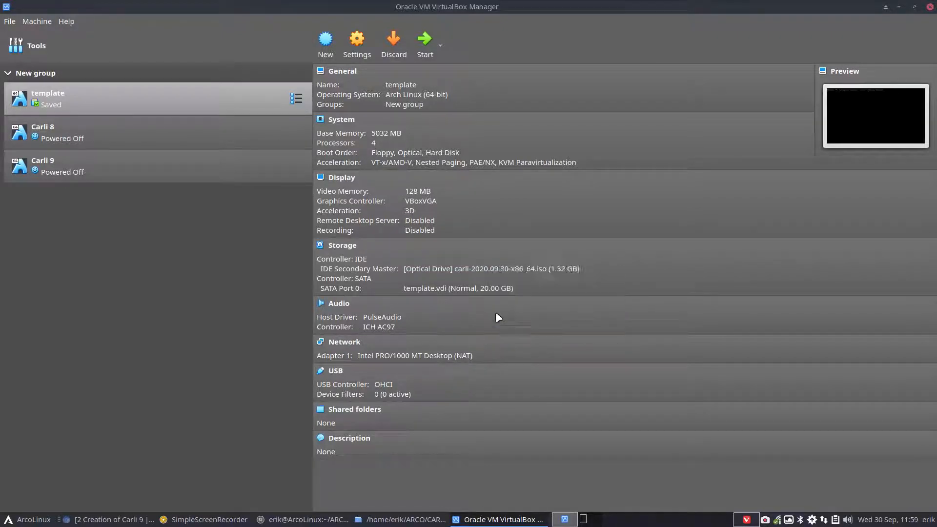
# Select Carli 9 and load carli-2020.09.30-x86_64.iso into its optical drive
pyautogui.click(126, 168)
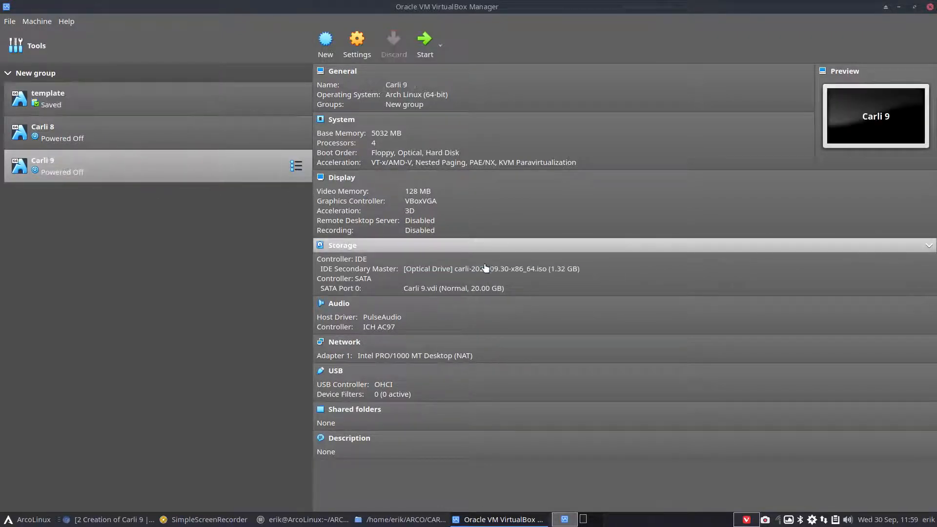
pyautogui.click(501, 270)
pyautogui.click(543, 290)
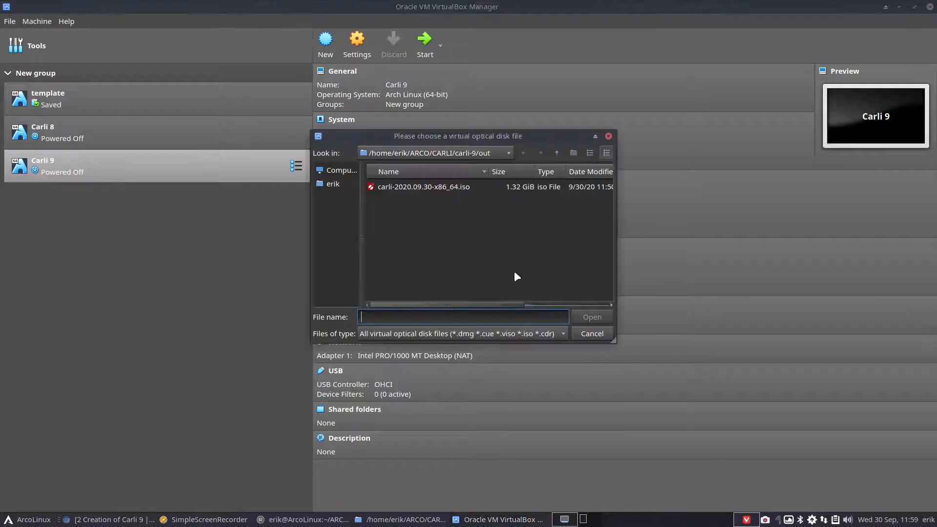
pyautogui.click(450, 187)
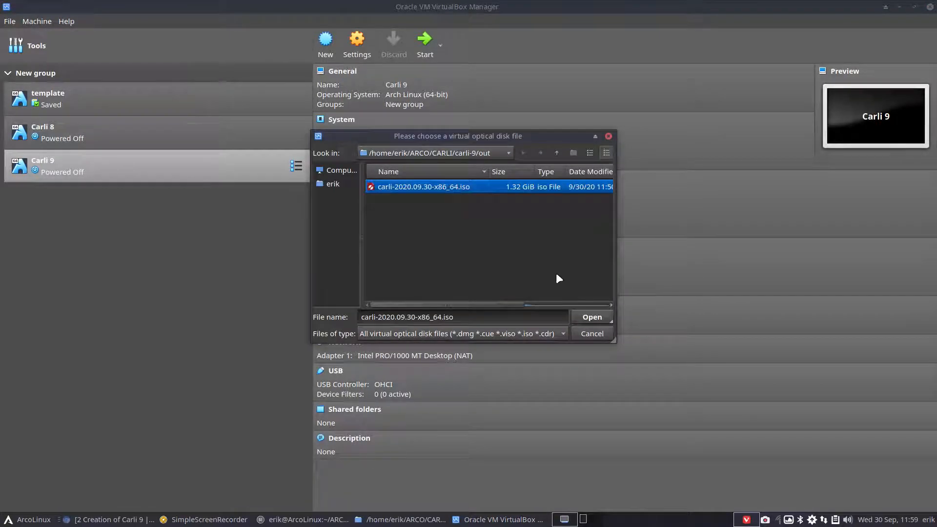
pyautogui.click(545, 304)
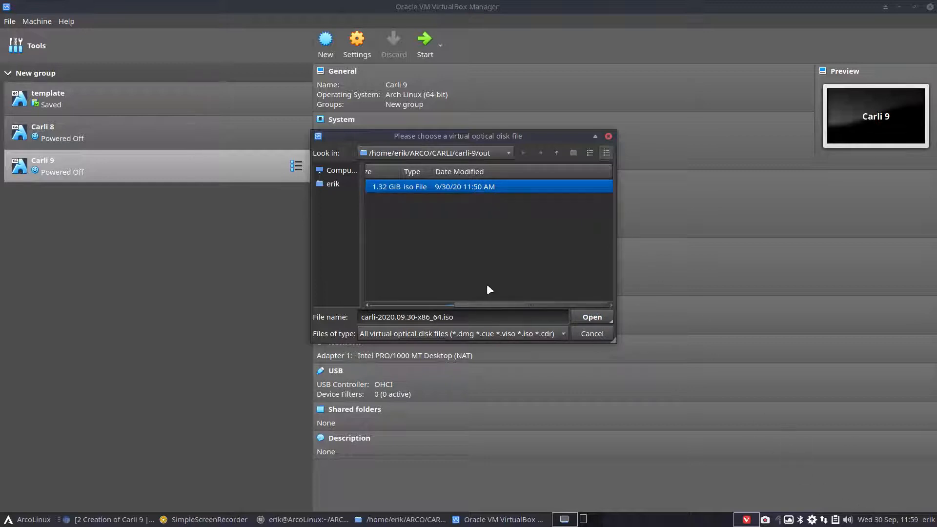
pyautogui.click(590, 316)
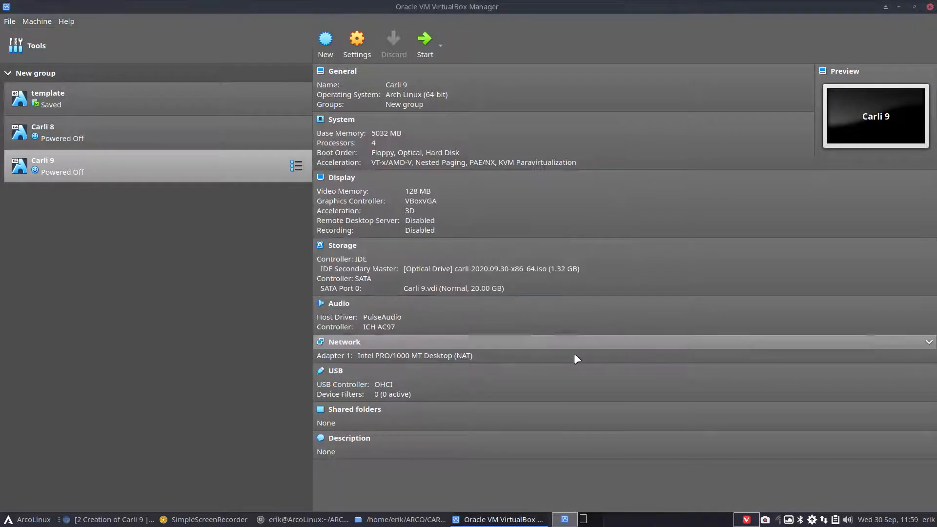
# Start Carli 9 in full screen and open the install medium entry's kernel boot line
pyautogui.doubleClick(214, 177)
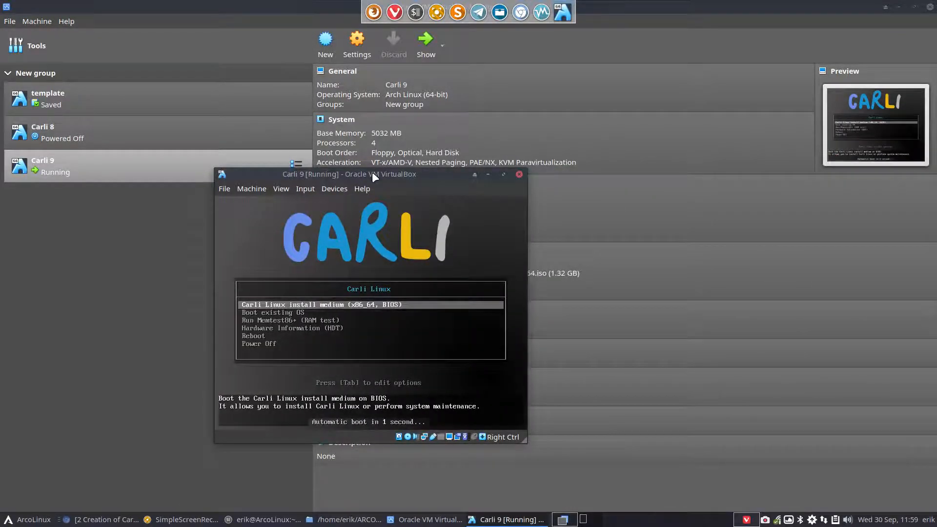
pyautogui.doubleClick(371, 174)
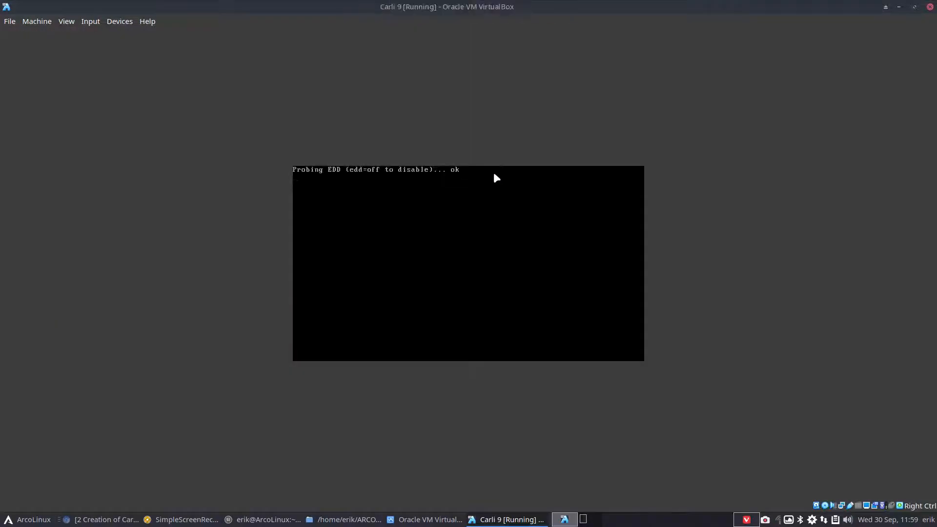
pyautogui.hotkey('ctrl', 'f')
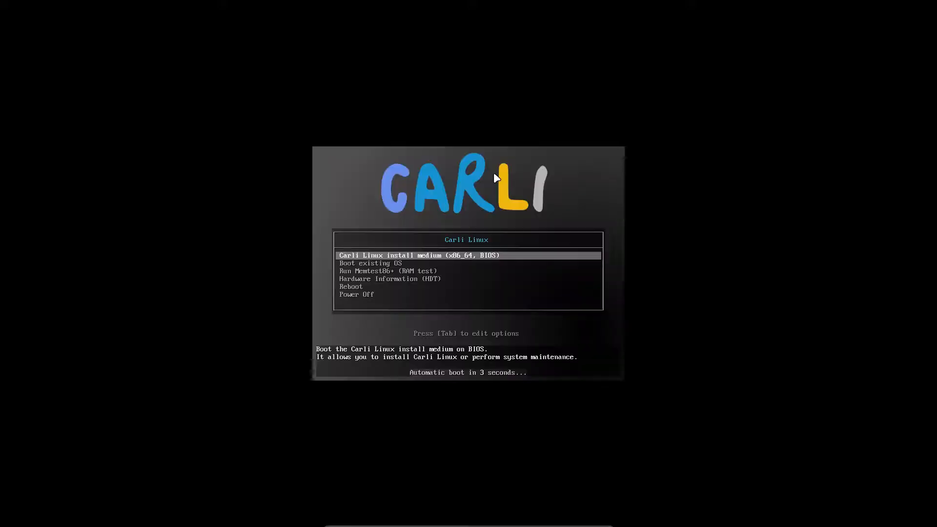
pyautogui.press('Down')
pyautogui.press('Down')
pyautogui.press('Down')
pyautogui.press('Down')
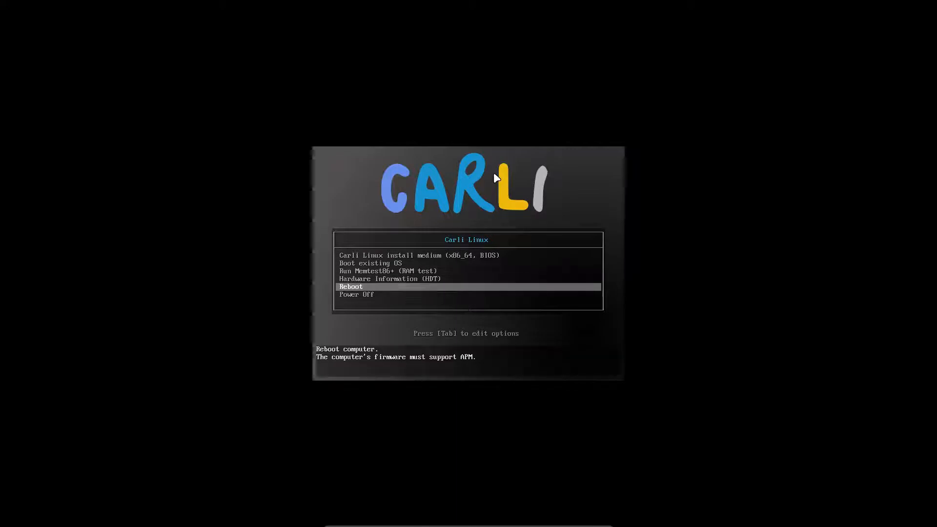
pyautogui.press('Up')
pyautogui.press('Up')
pyautogui.press('Up')
pyautogui.press('Up')
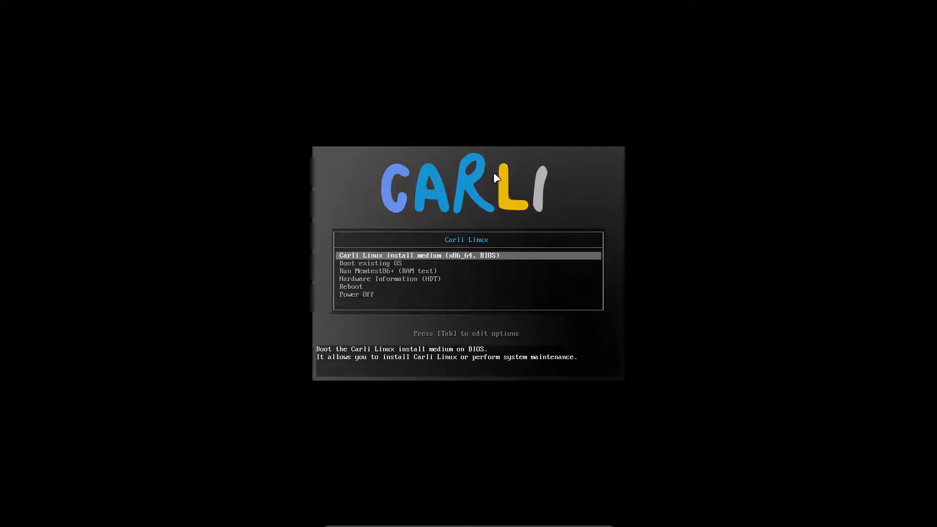
pyautogui.press('Tab')
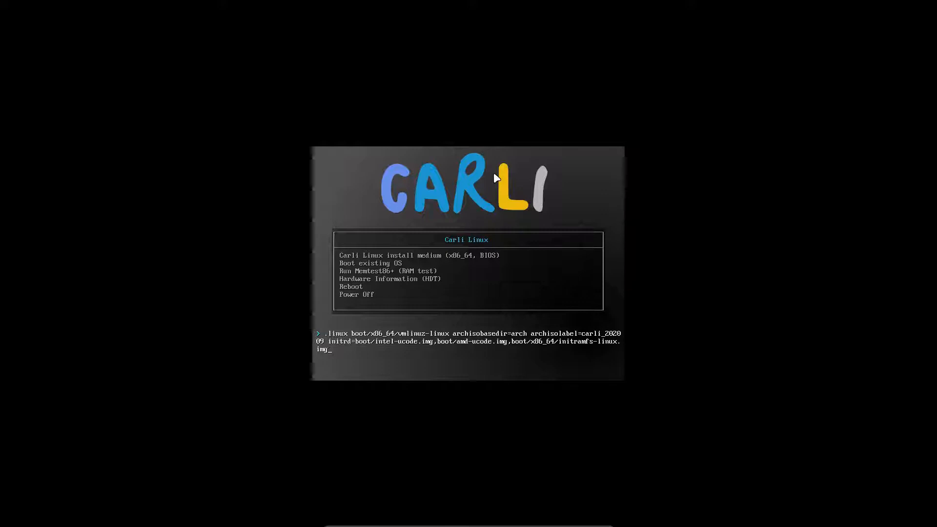
# Leave the boot line editor, then launch and exit the Hardware Information (HDT) tool
pyautogui.press('Escape')
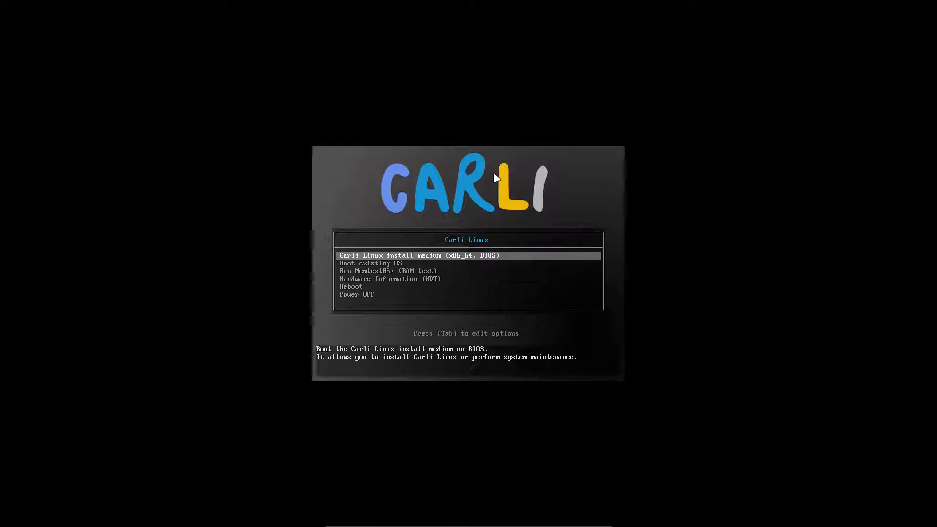
pyautogui.press('Down')
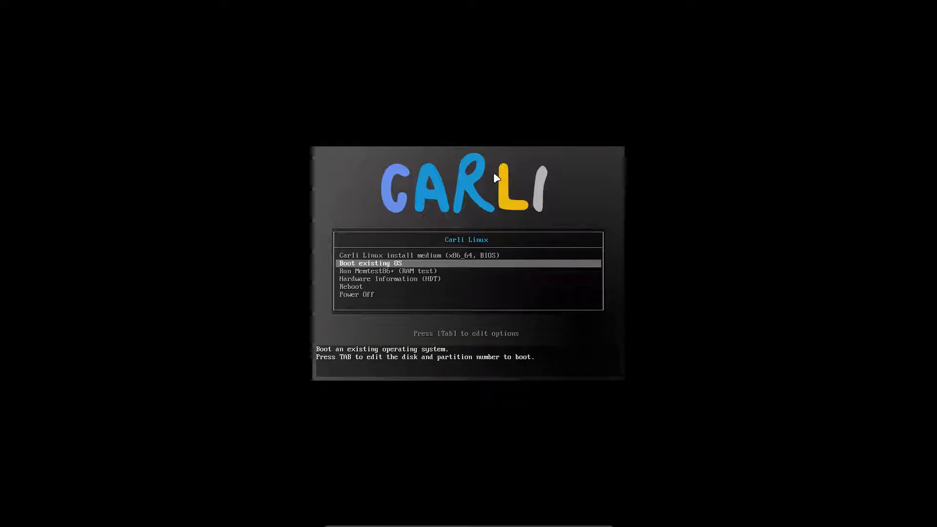
pyautogui.press('Down')
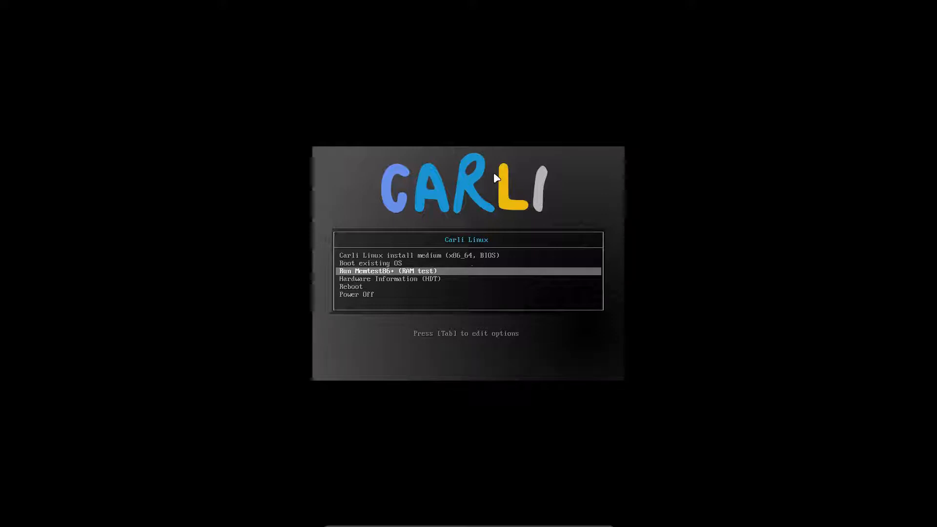
pyautogui.press('Down')
pyautogui.press('Return')
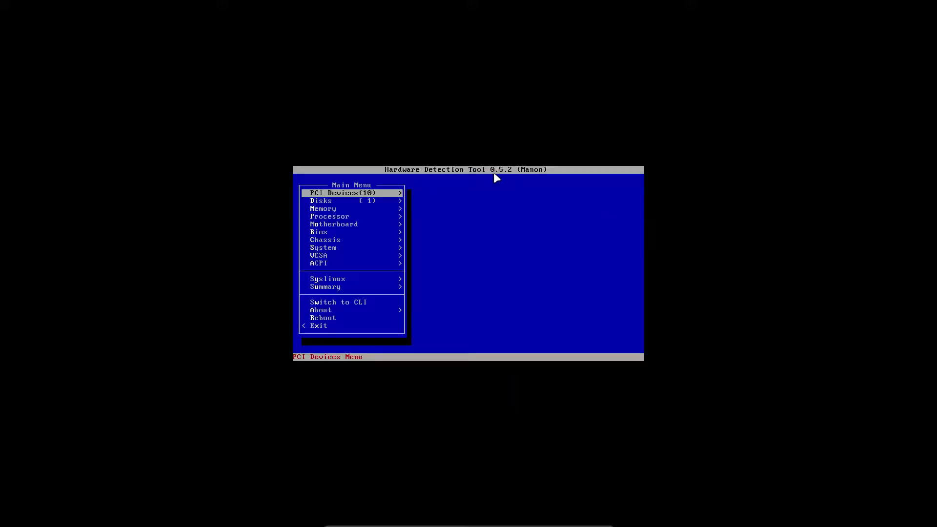
pyautogui.press('Escape')
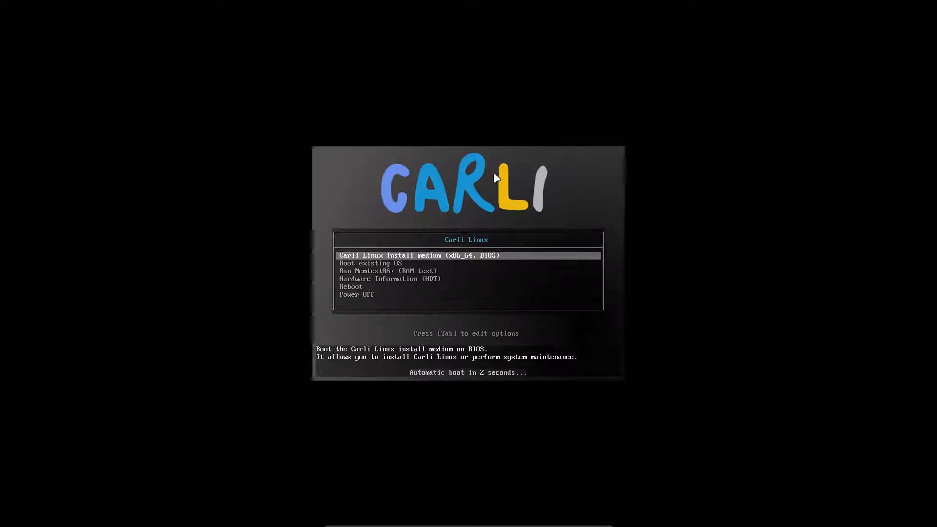
# Boot the Carli Linux install medium entry into the live Plasma desktop
pyautogui.press('Down')
pyautogui.press('Down')
pyautogui.press('Down')
pyautogui.press('Down')
pyautogui.press('Down')
pyautogui.press('Up')
pyautogui.press('Up')
pyautogui.press('Up')
pyautogui.press('Up')
pyautogui.press('Up')
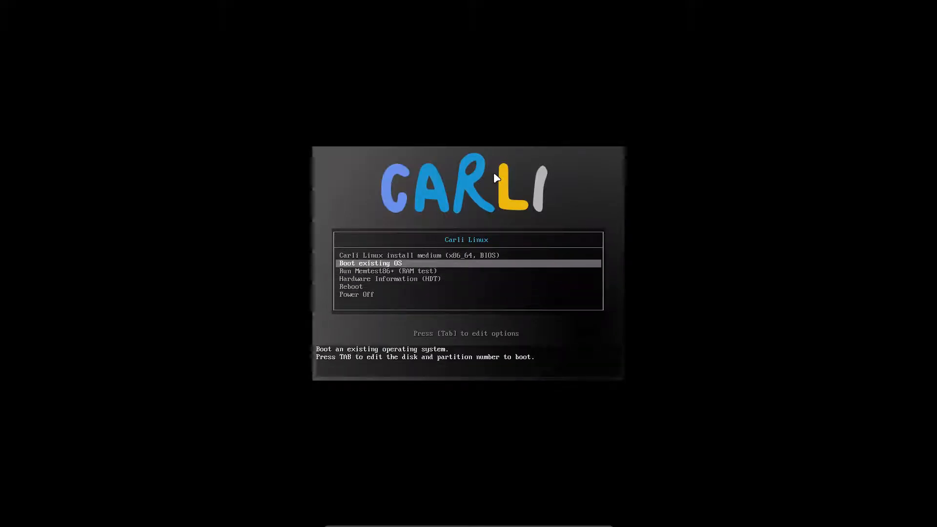
pyautogui.press('Return')
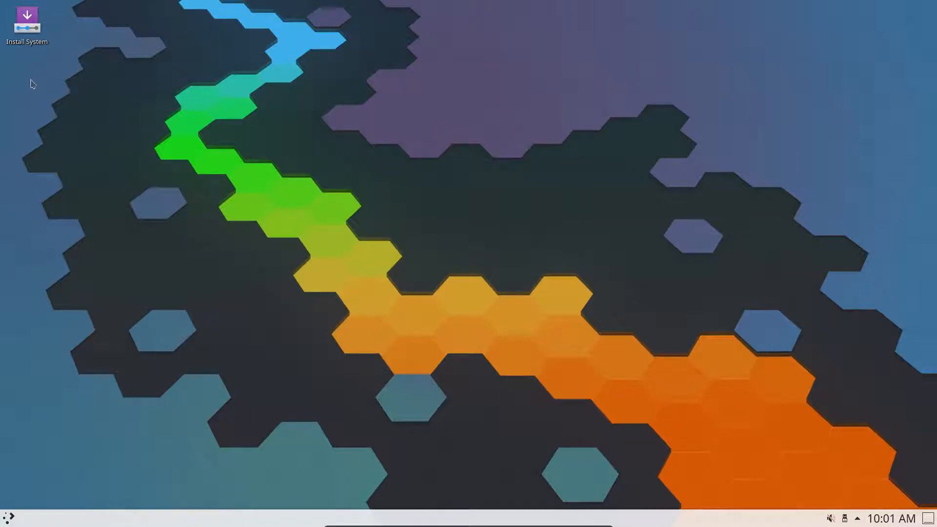
# Launch the installer from the Install System icon, browsing the Kickoff launcher while it loads
pyautogui.click(27, 30)
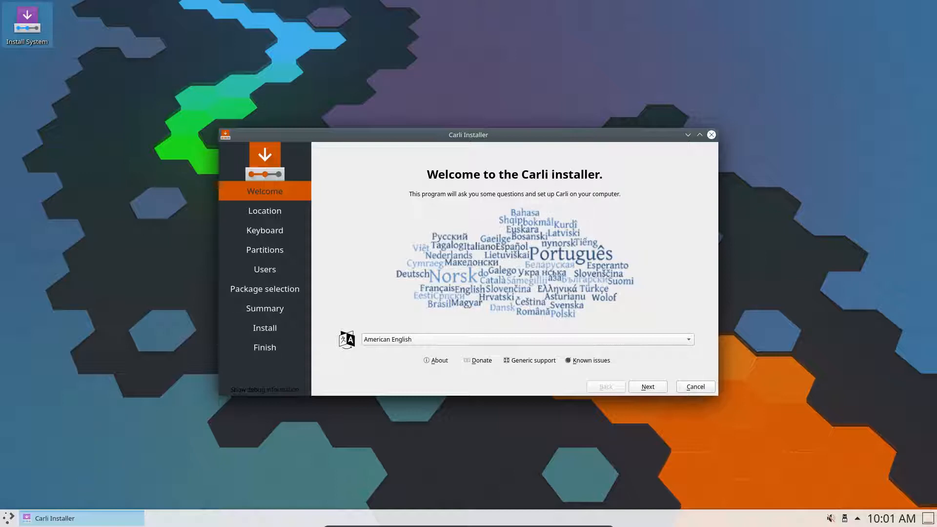
pyautogui.click(8, 518)
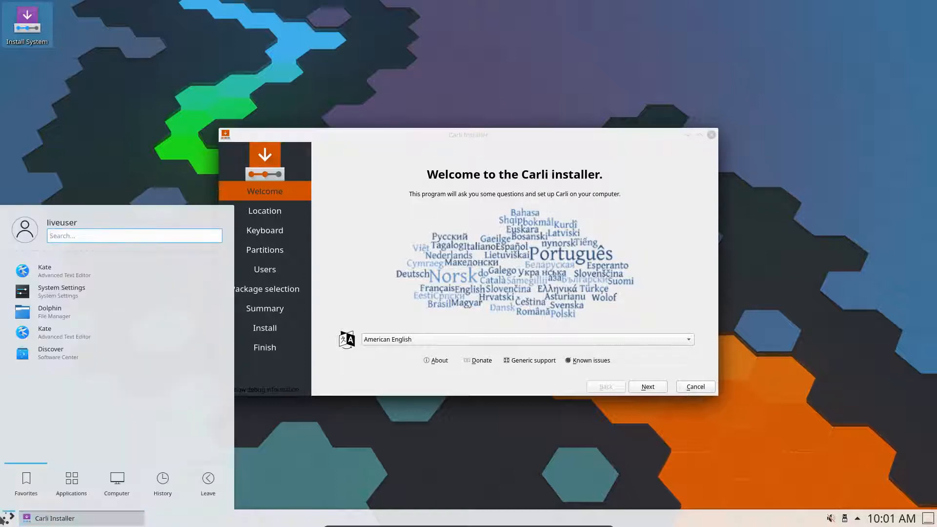
pyautogui.write('insta')
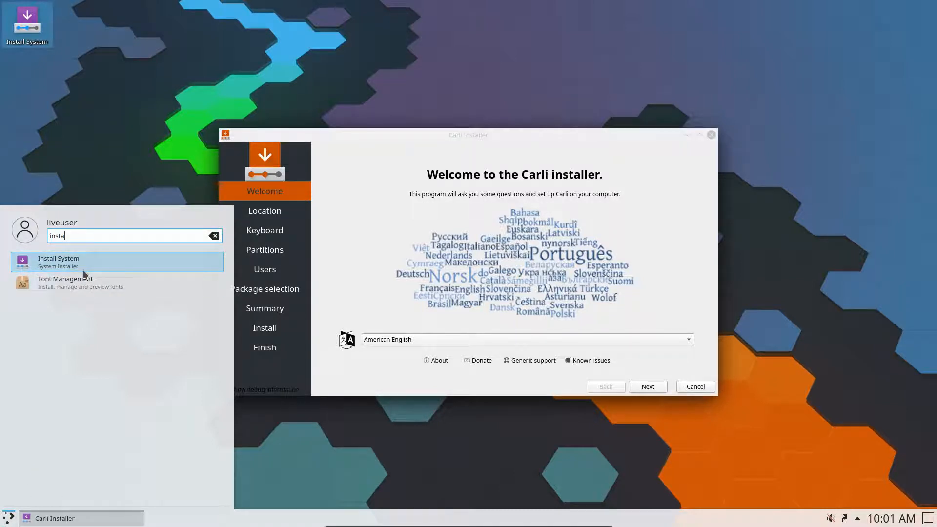
pyautogui.click(5, 520)
pyautogui.click(6, 520)
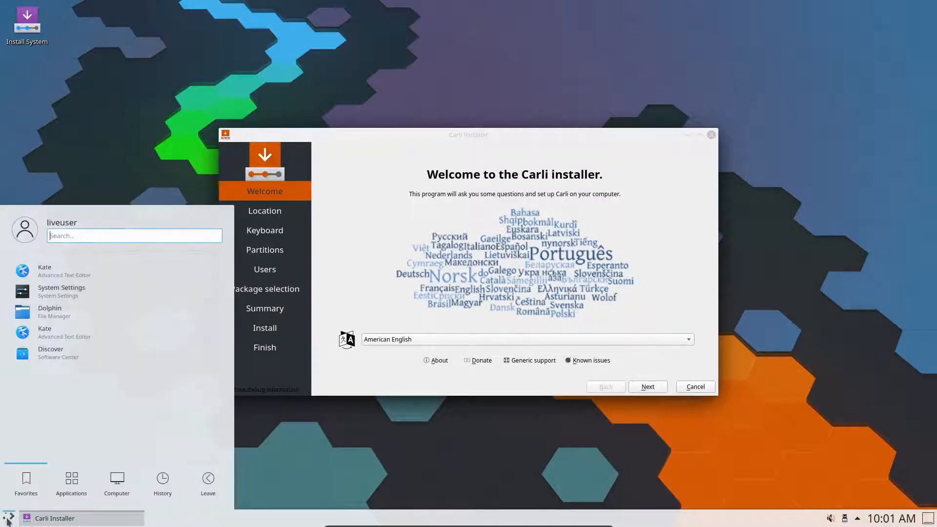
pyautogui.click(24, 486)
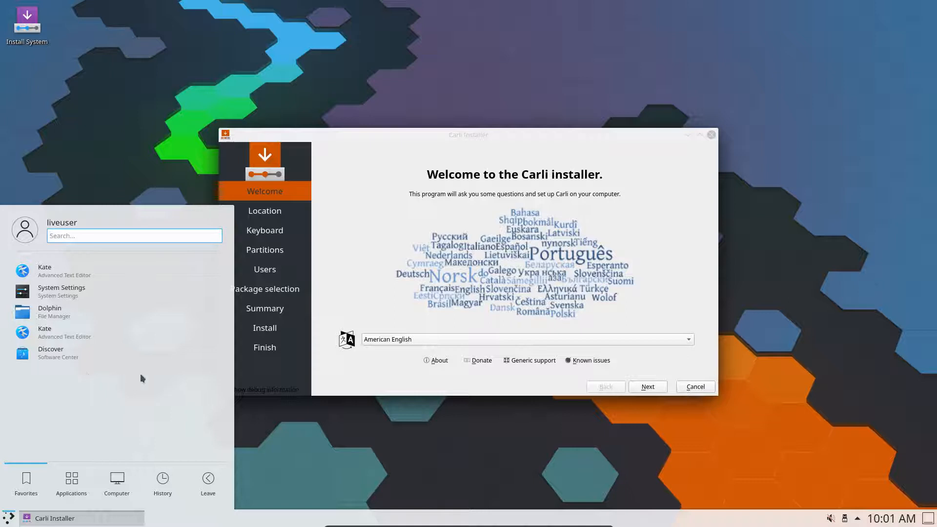
pyautogui.click(383, 361)
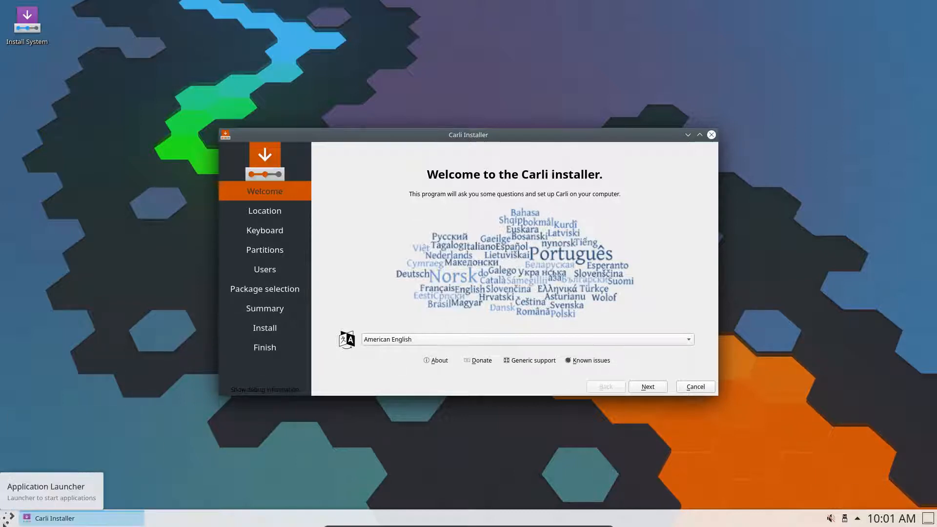
pyautogui.click(77, 408)
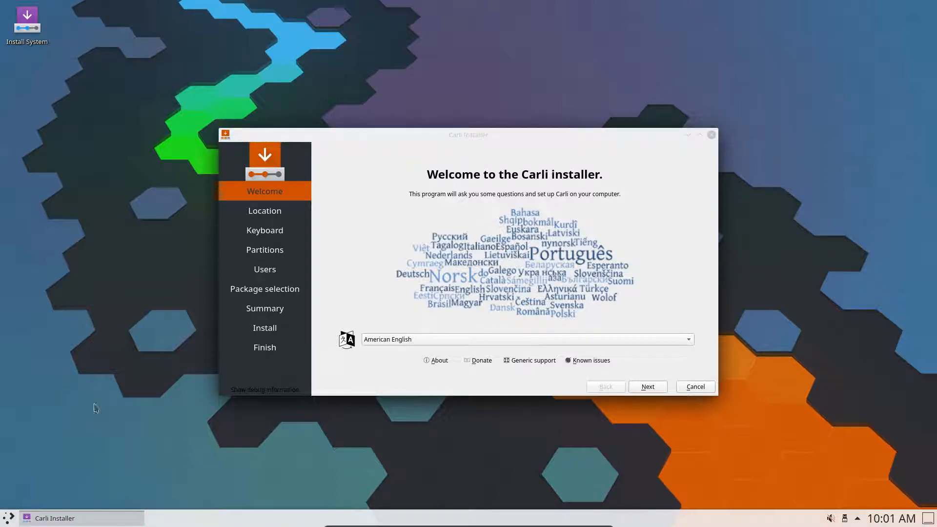
# View the installer's About information, then continue to the Location page showing Europe / Brussels
pyautogui.click(438, 361)
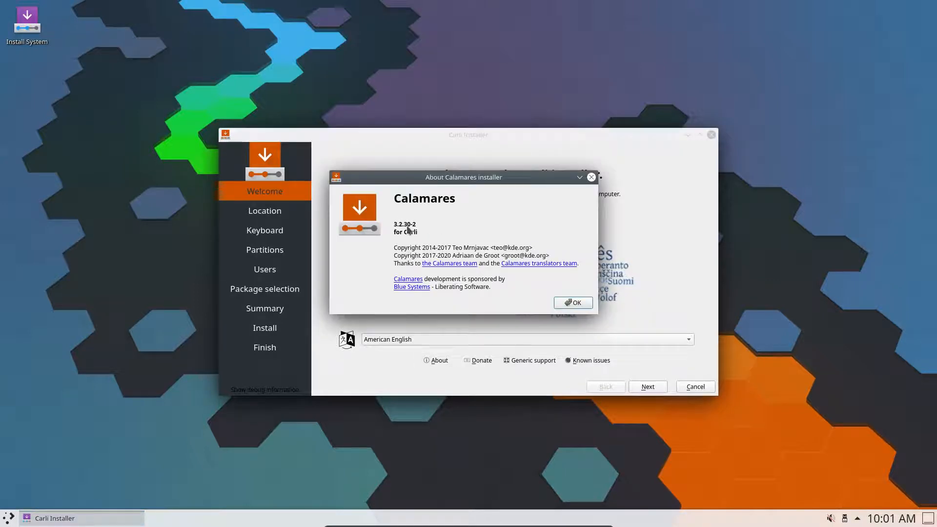
pyautogui.click(573, 303)
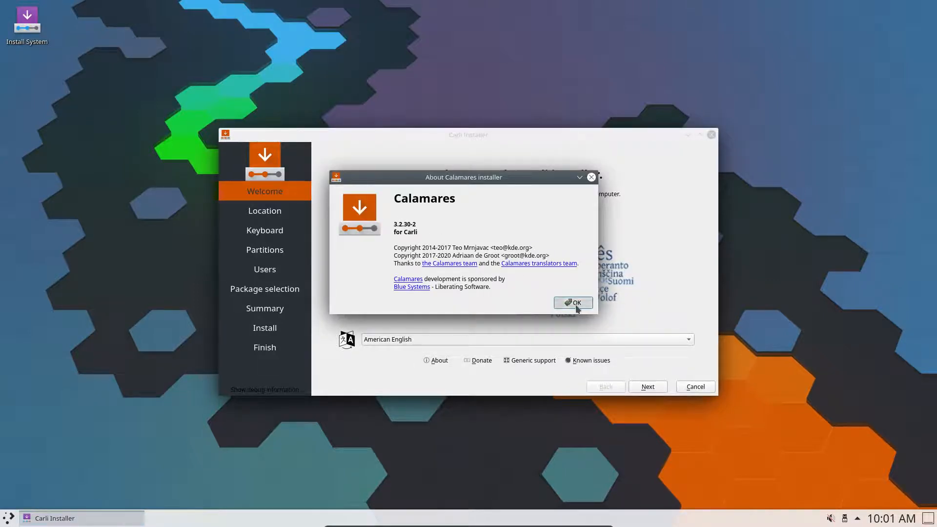
pyautogui.click(647, 387)
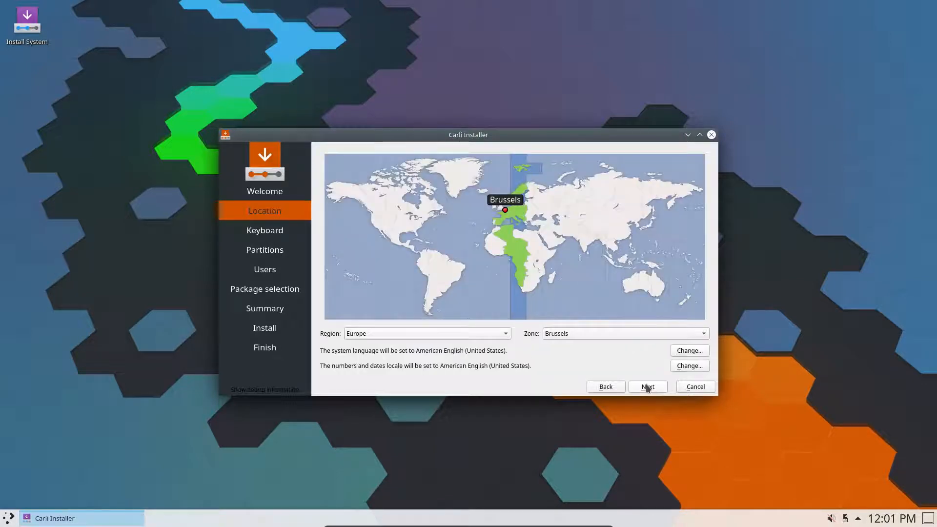
# Cancel and quit the Carli installer, then open the Plasma application launcher
pyautogui.click(695, 386)
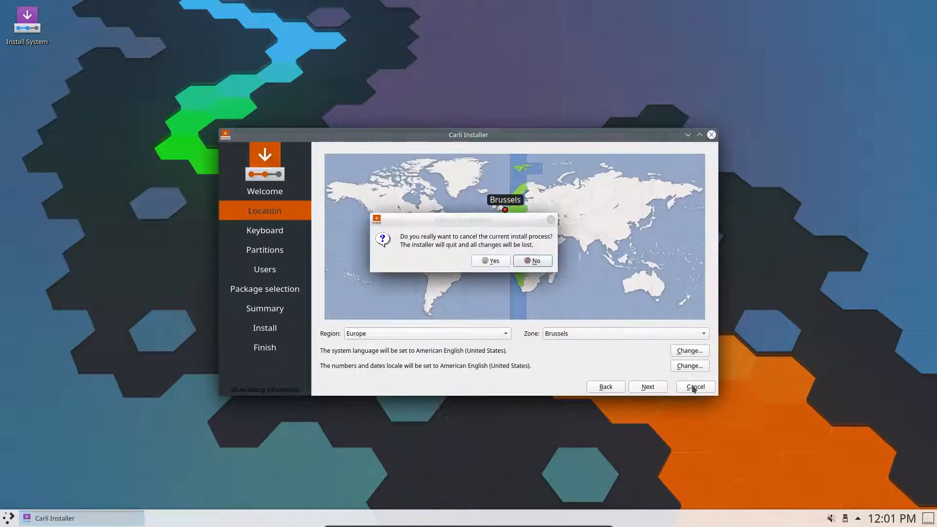
pyautogui.click(495, 261)
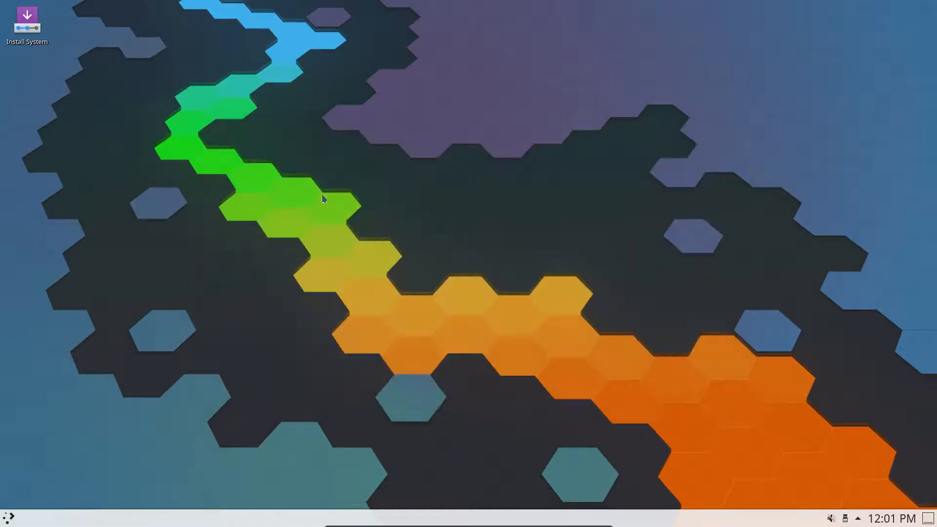
pyautogui.rightClick(221, 136)
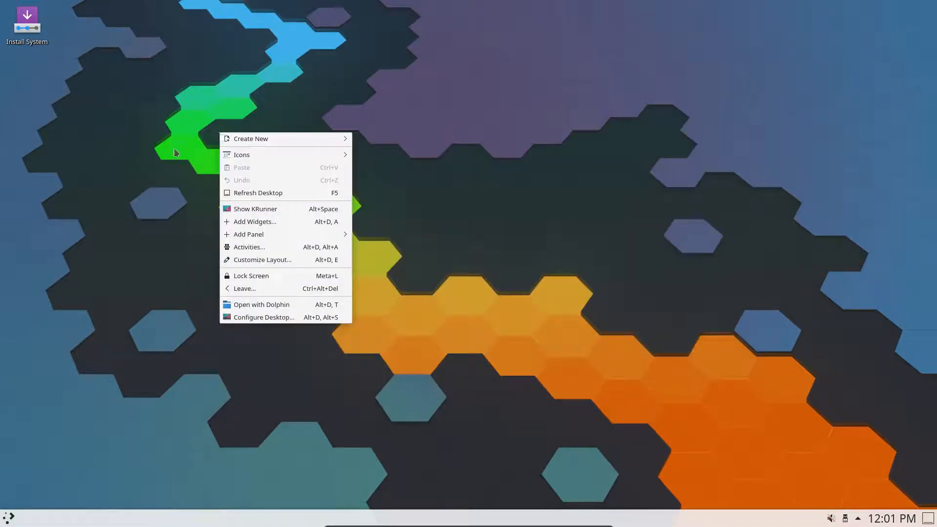
pyautogui.click(172, 166)
pyautogui.click(8, 519)
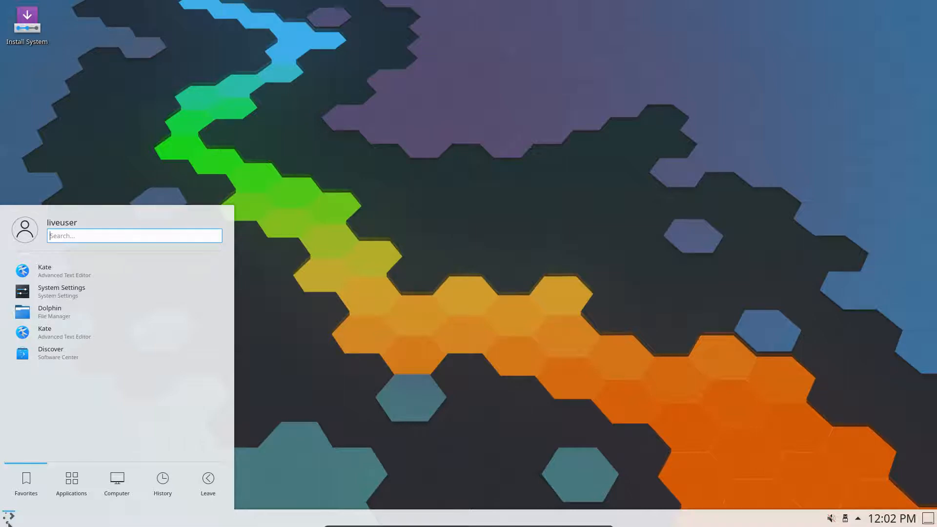
# Open Konsole from the launcher and switch the keyboard layout with setxkbmap be
pyautogui.write('kon')
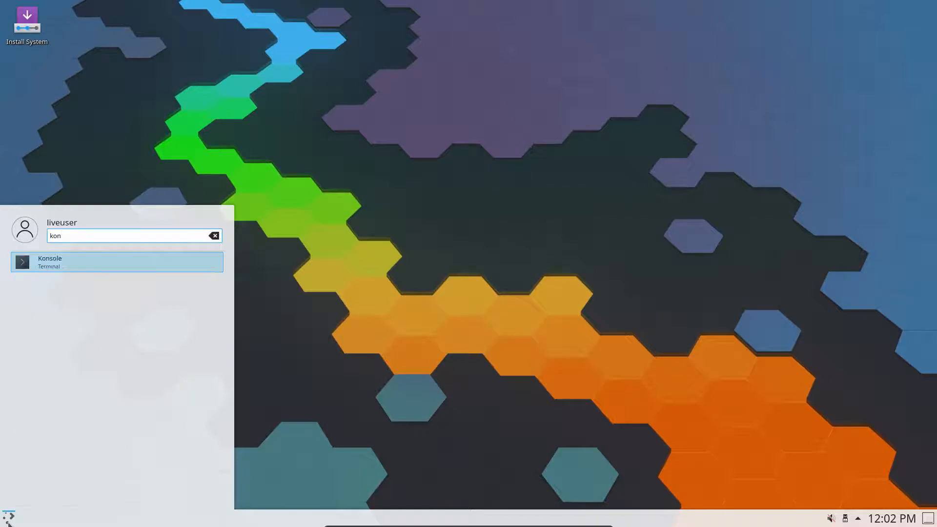
pyautogui.press('Return')
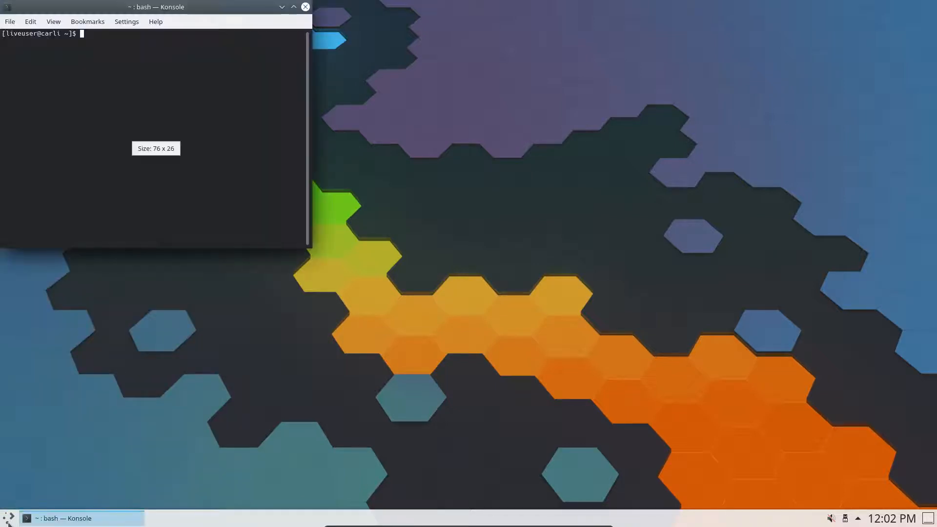
pyautogui.moveTo(190, 5); pyautogui.dragTo(440, 100)
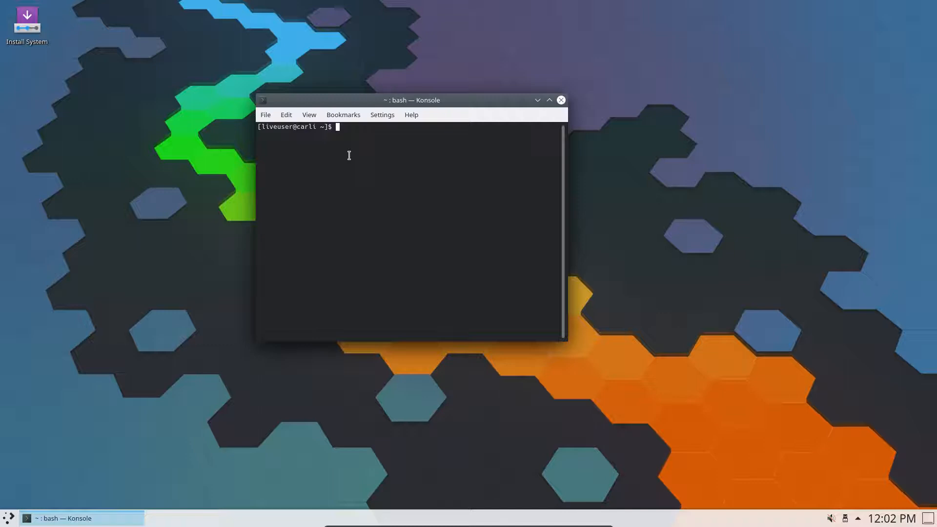
pyautogui.write('setxkbmap be')
pyautogui.press('Return')
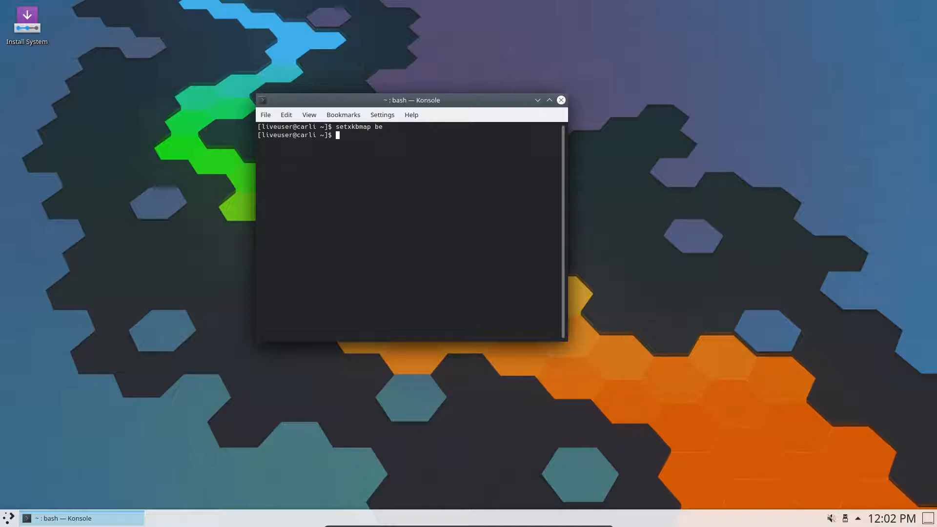
# Run pkexec calamares -d to relaunch the installer as root in debug mode
pyautogui.write('pkeex')
pyautogui.press('BackSpace')
pyautogui.press('BackSpace')
pyautogui.write('exe')
pyautogui.press('BackSpace')
pyautogui.press('BackSpace')
pyautogui.press('BackSpace')
pyautogui.write('xec calamares')
pyautogui.press('BackSpace')
pyautogui.press('BackSpace')
pyautogui.write('s -d')
pyautogui.press('Return')
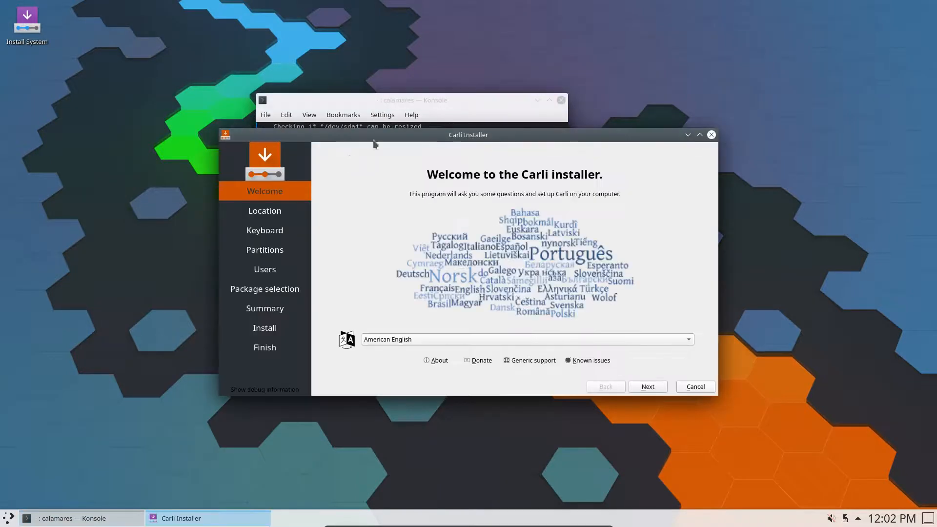
pyautogui.moveTo(412, 95); pyautogui.dragTo(2, 201)
pyautogui.click(571, 132)
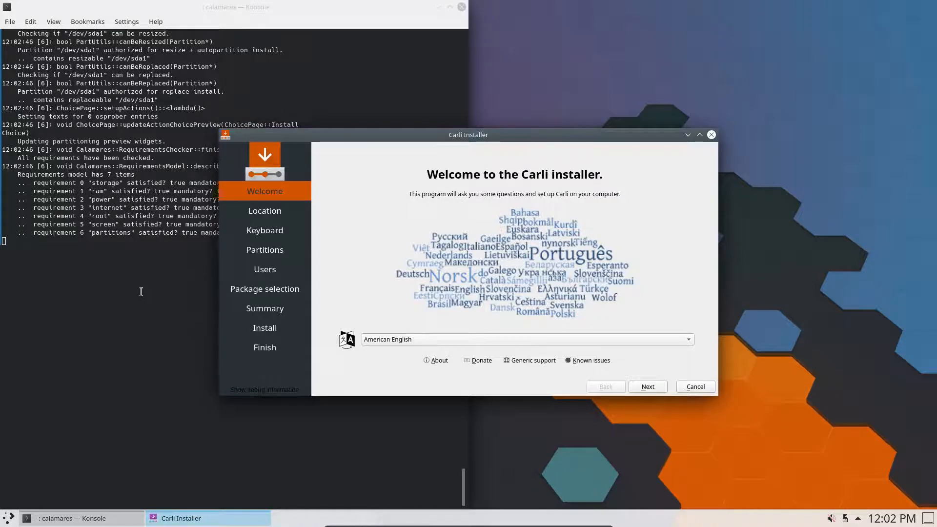
pyautogui.scroll(15, 146, 297)
pyautogui.scroll(12, 141, 291)
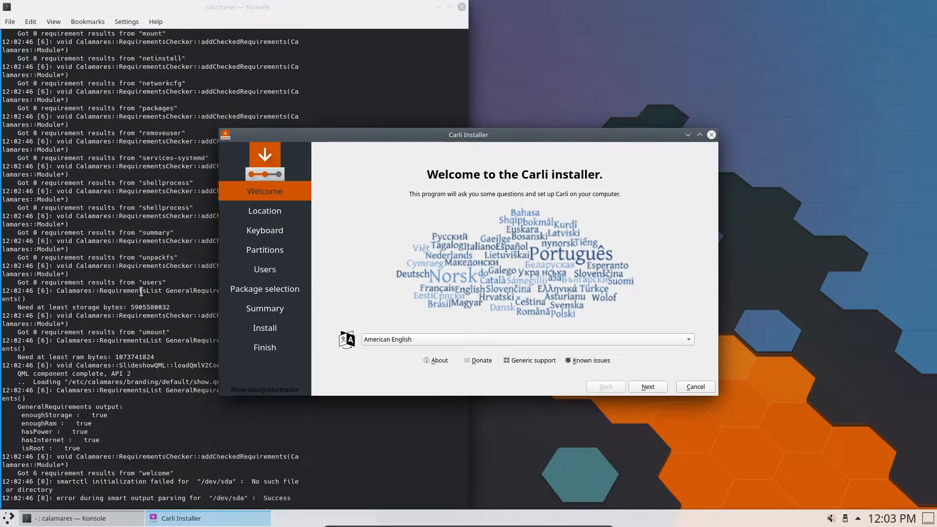
pyautogui.scroll(12, 141, 291)
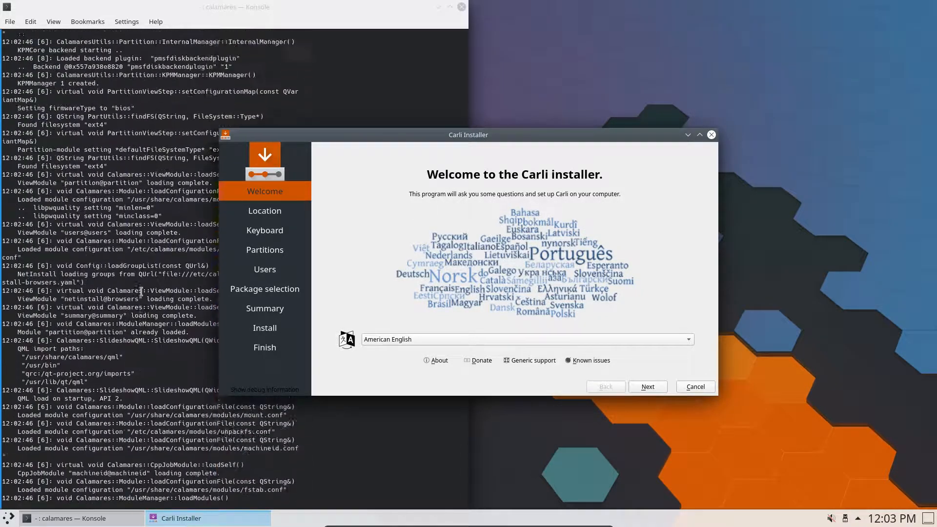
pyautogui.scroll(-20, 141, 291)
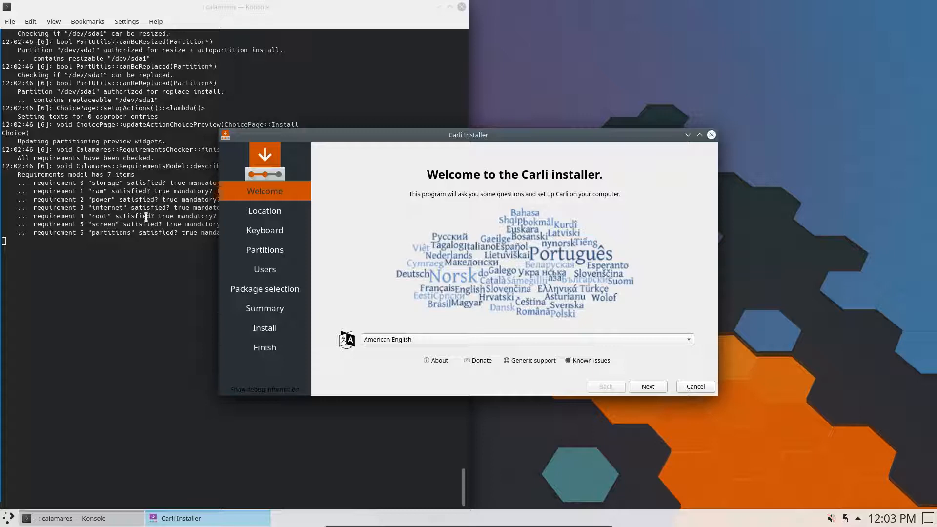
# Advance past Welcome and Location, then select the Belgian keyboard layout and continue
pyautogui.click(647, 388)
pyautogui.click(648, 387)
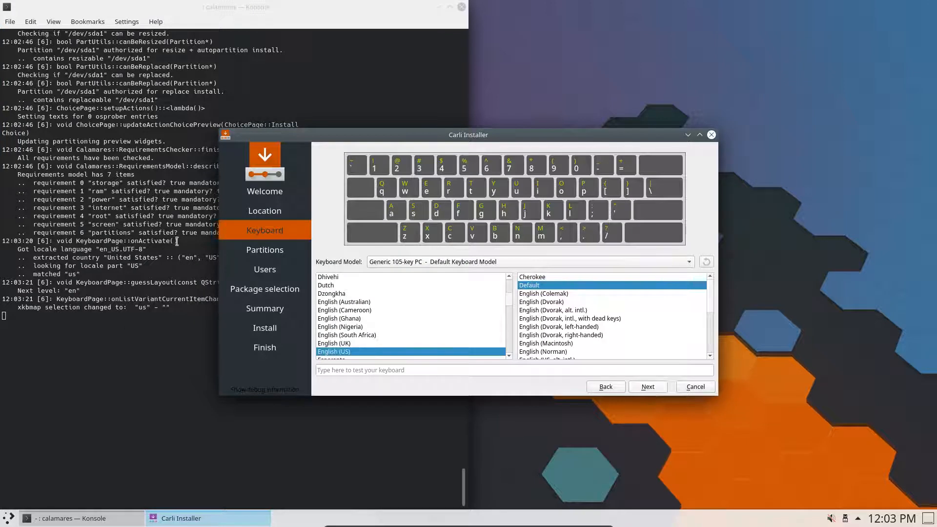
pyautogui.scroll(5, 356, 318)
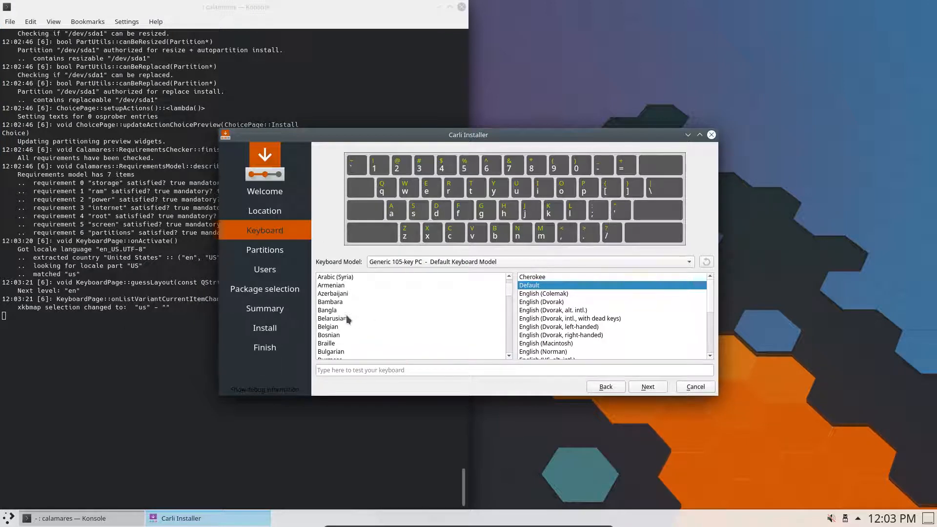
pyautogui.click(344, 324)
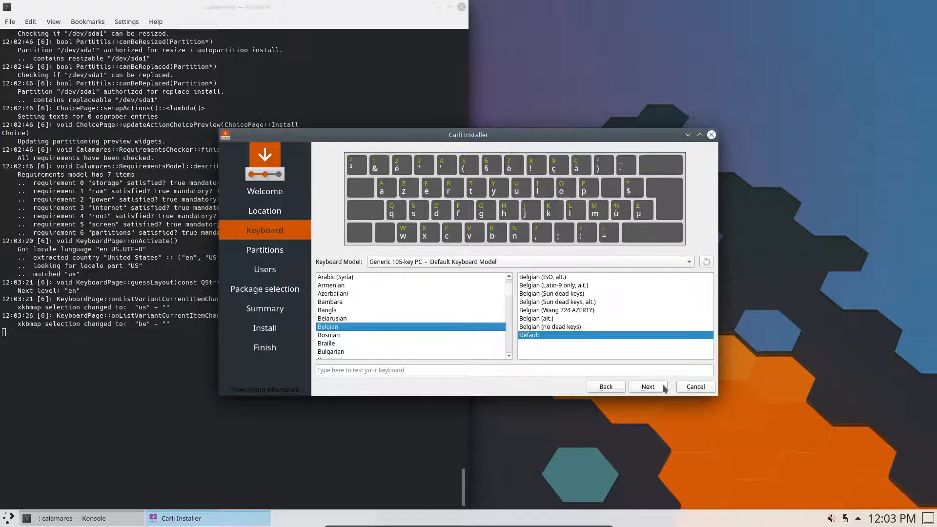
pyautogui.click(662, 385)
# Choose Erase disk partitioning and continue to the Users page
pyautogui.click(382, 241)
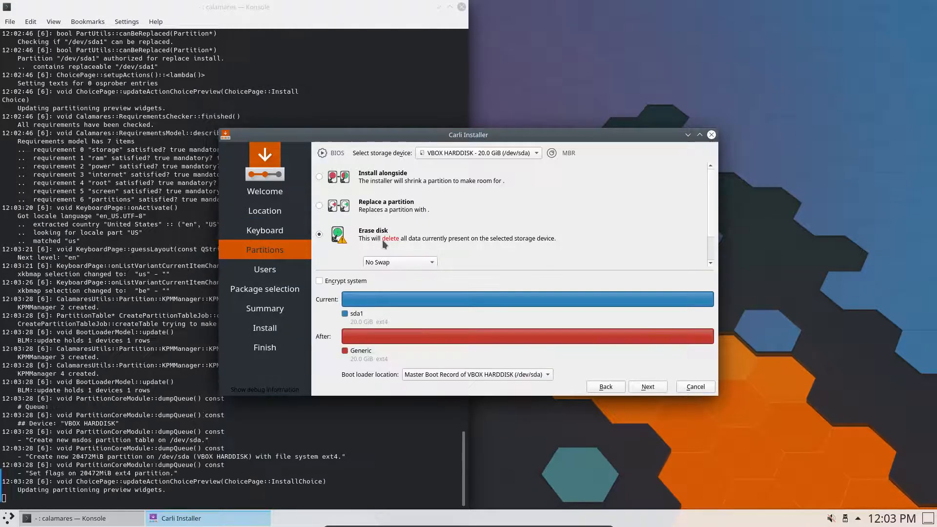
pyautogui.scroll(-2, 602, 253)
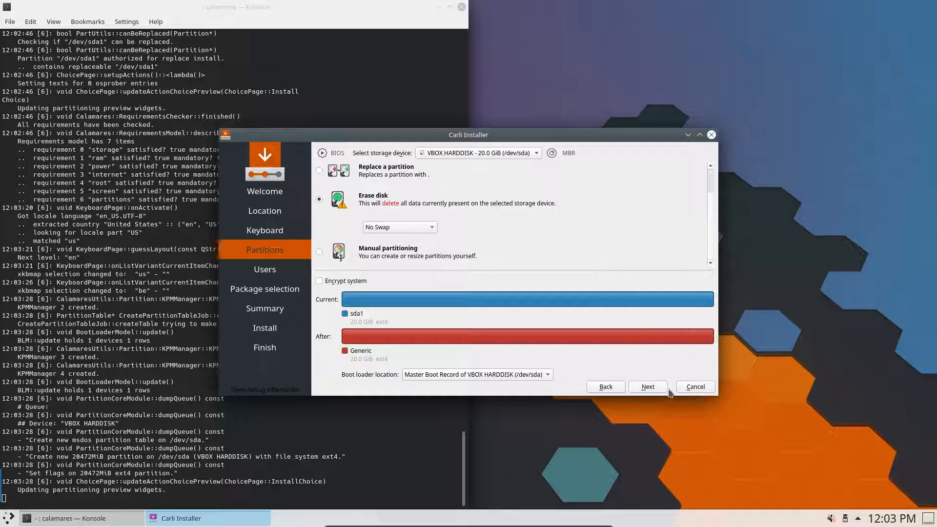
pyautogui.click(651, 387)
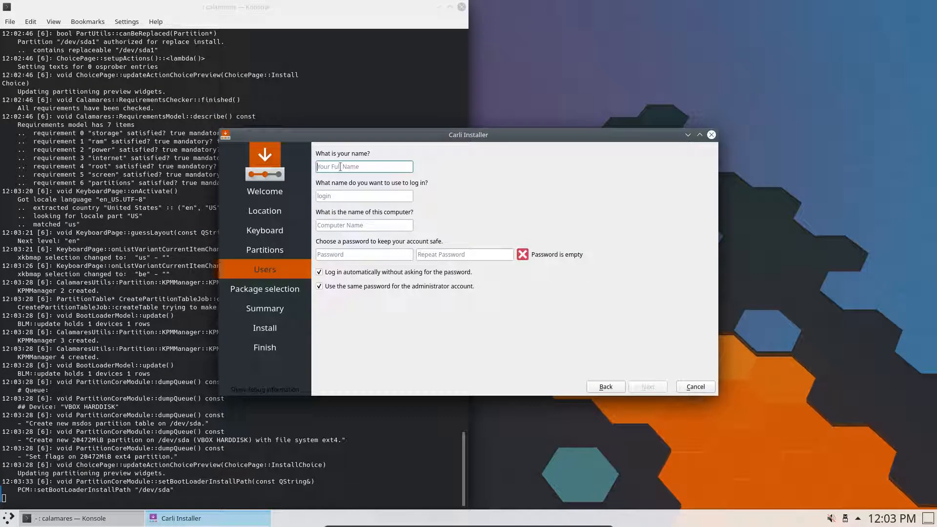
# Fill in the user's name, login and computer name, then enter and repeat the password
pyautogui.write('erik')
pyautogui.press('Tab')
pyautogui.press('Tab')
pyautogui.press('Tab')
pyautogui.write('erik')
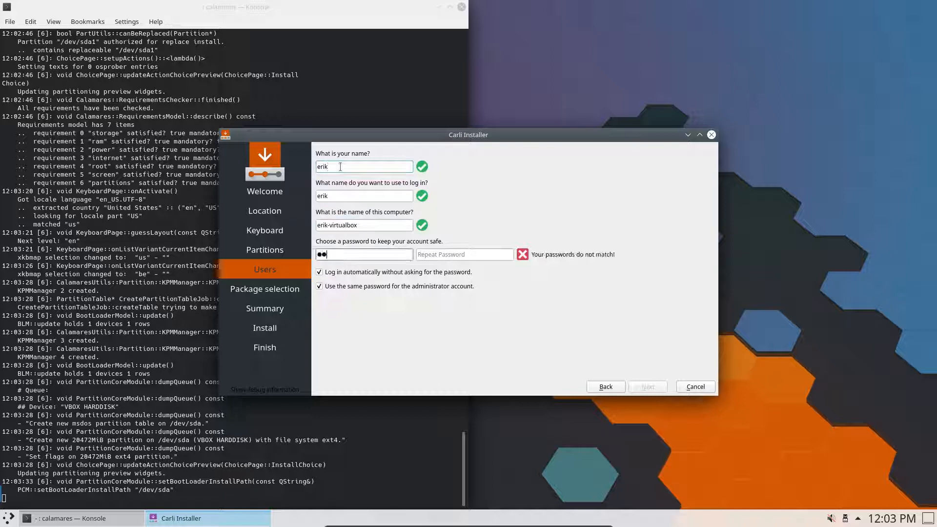
pyautogui.press('BackSpace')
pyautogui.press('BackSpace')
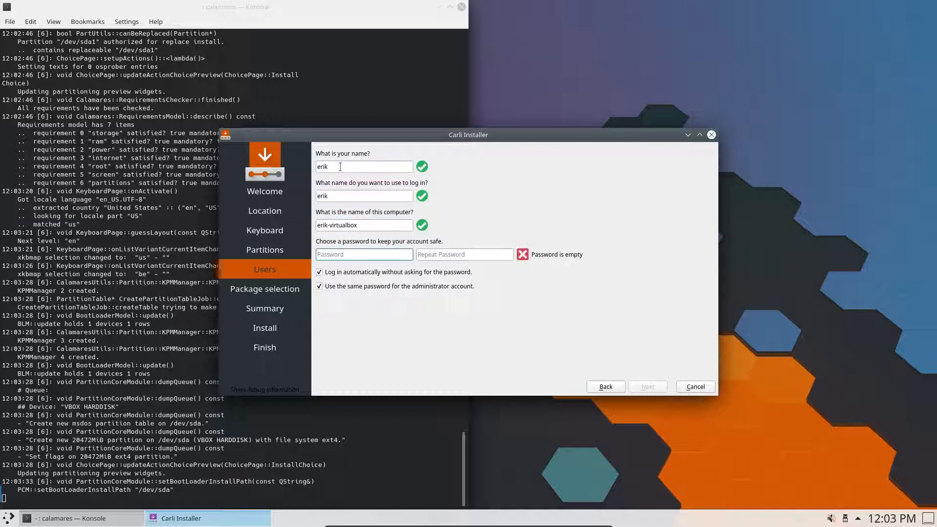
pyautogui.write('●●●●●●●●●●')
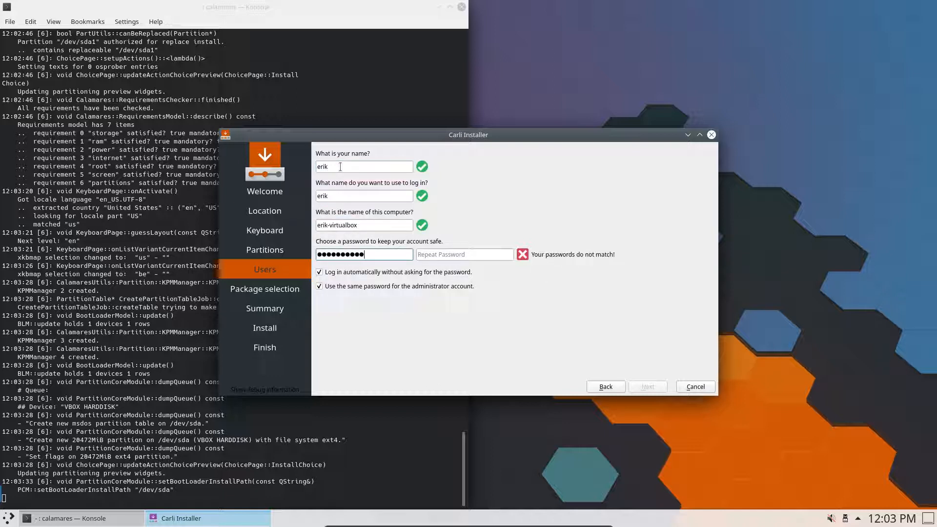
pyautogui.press('Tab')
pyautogui.write('●●●●●●')
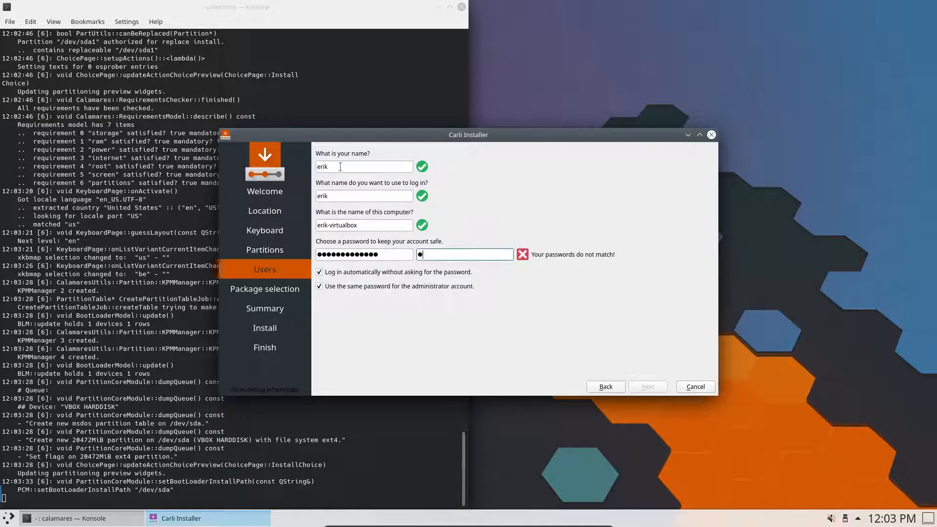
pyautogui.write('●●●●●●')
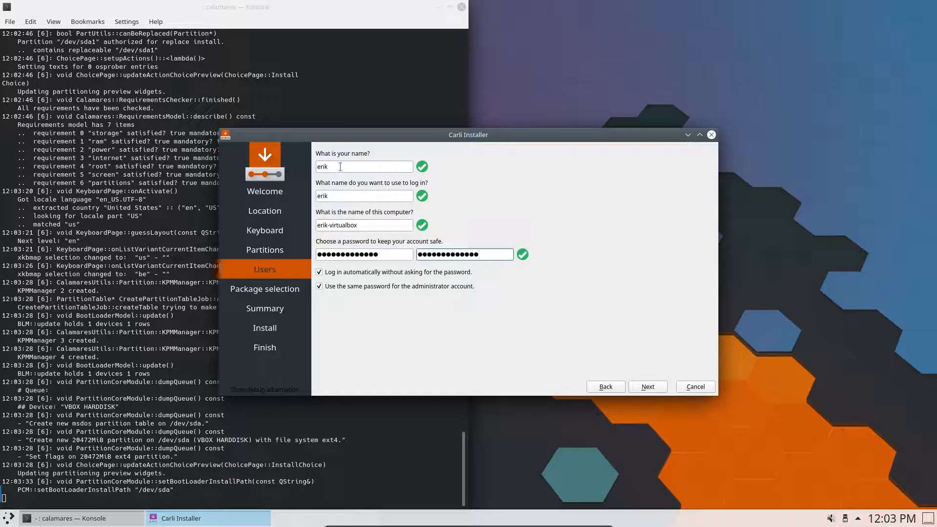
# Add the torbrowser-launcher package and start the installation from the Summary page
pyautogui.click(645, 387)
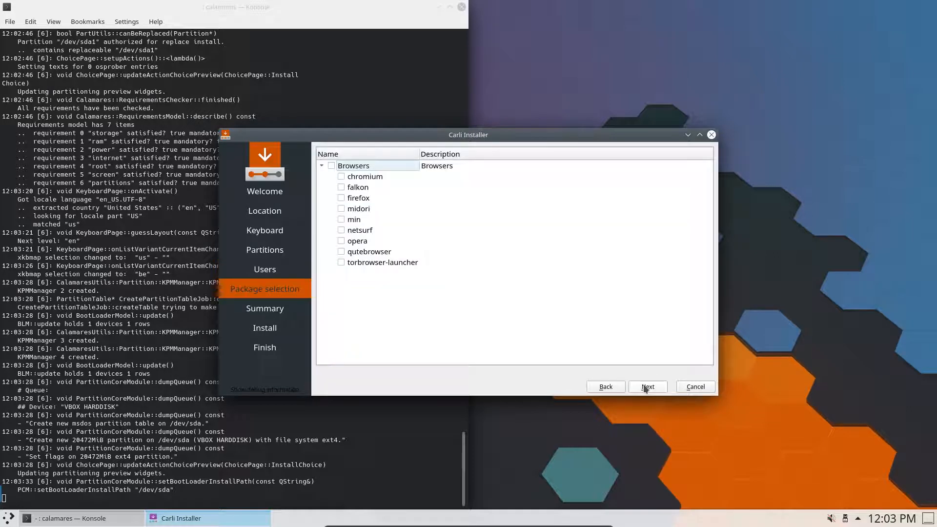
pyautogui.click(341, 262)
pyautogui.click(647, 387)
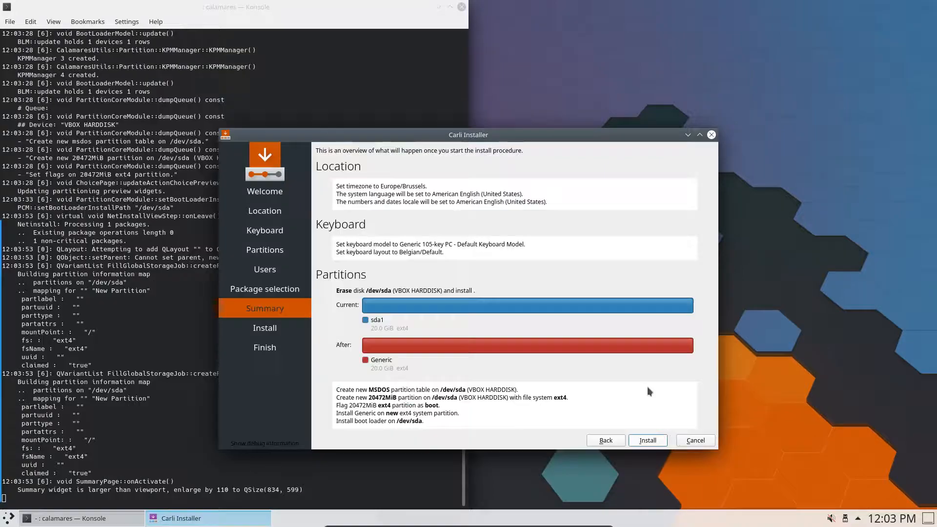
pyautogui.click(647, 441)
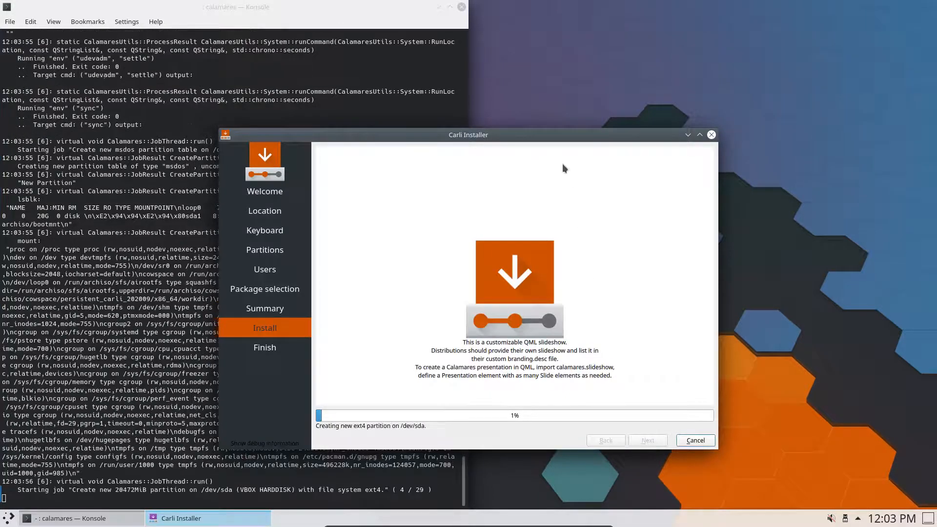
# Move the installer window up and right, then scroll back through the Konsole install log
pyautogui.moveTo(508, 139); pyautogui.dragTo(712, 76)
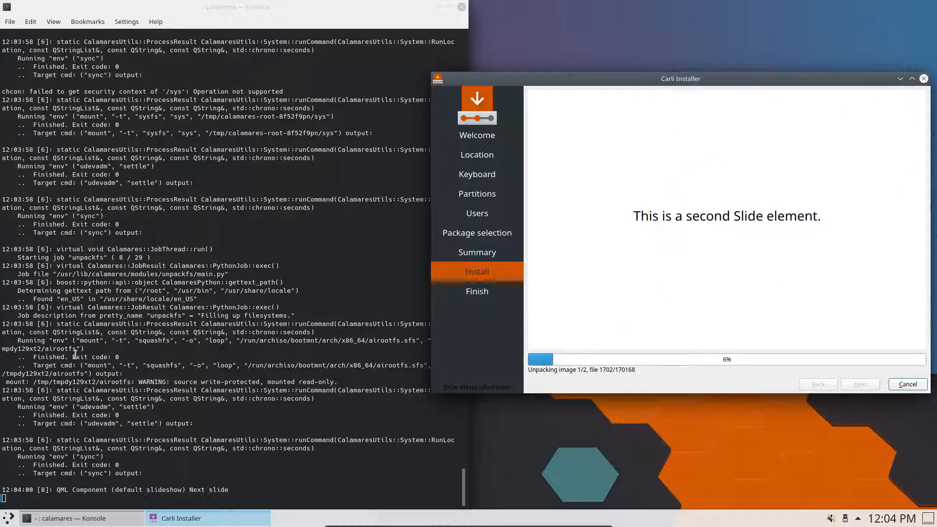
pyautogui.scroll(5, 84, 227)
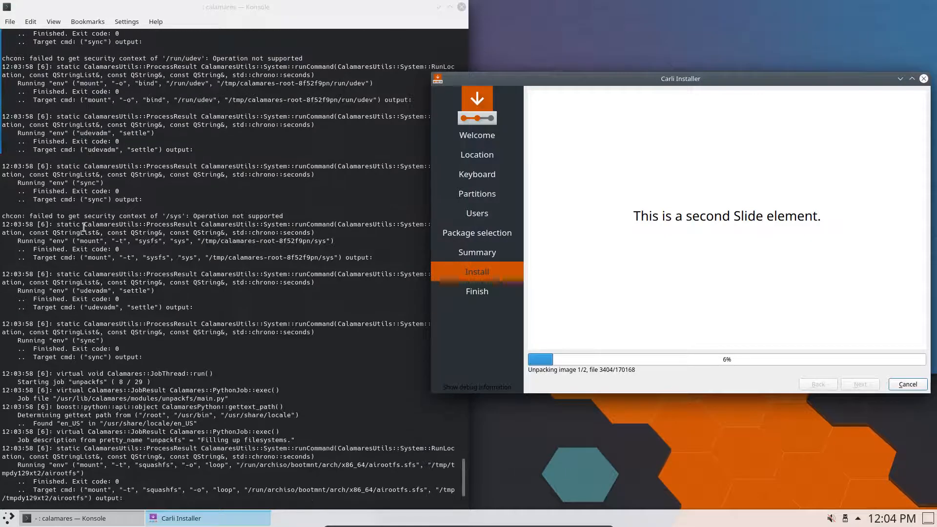
pyautogui.scroll(4, 84, 227)
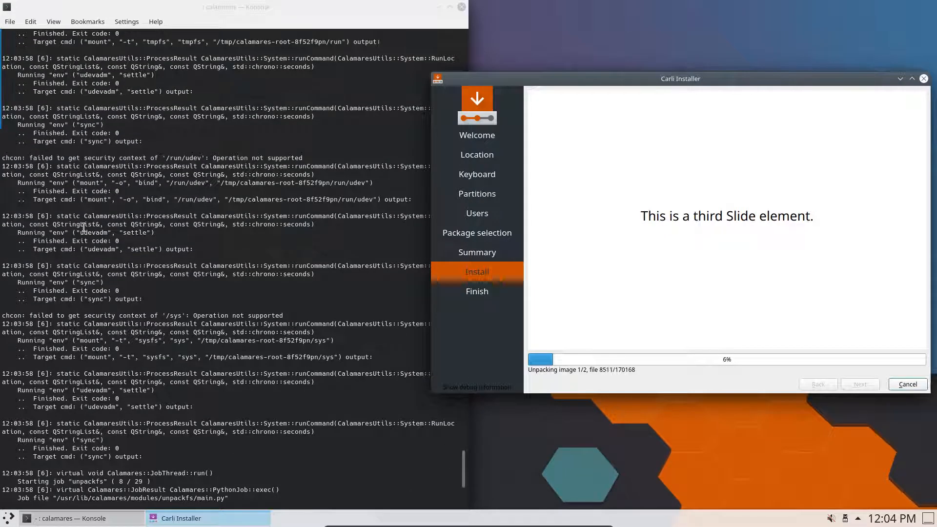
pyautogui.scroll(4, 84, 227)
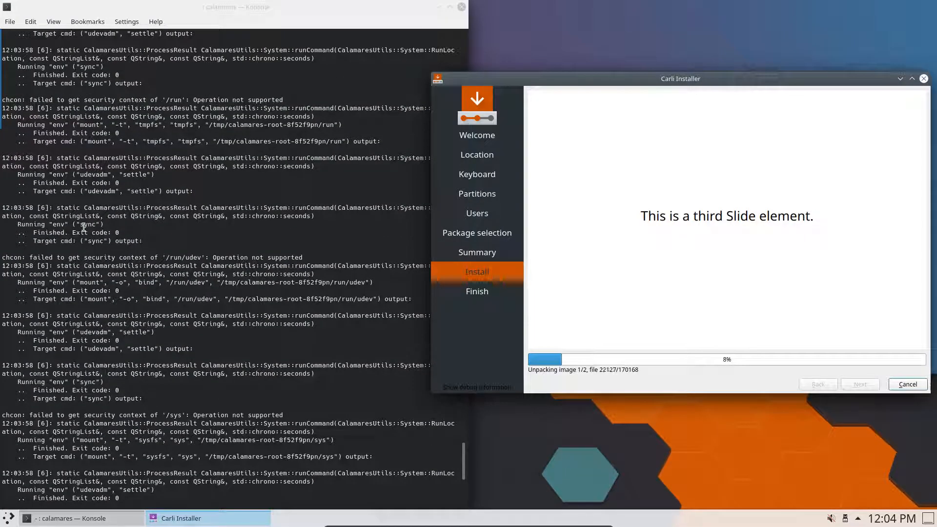
pyautogui.scroll(3, 84, 227)
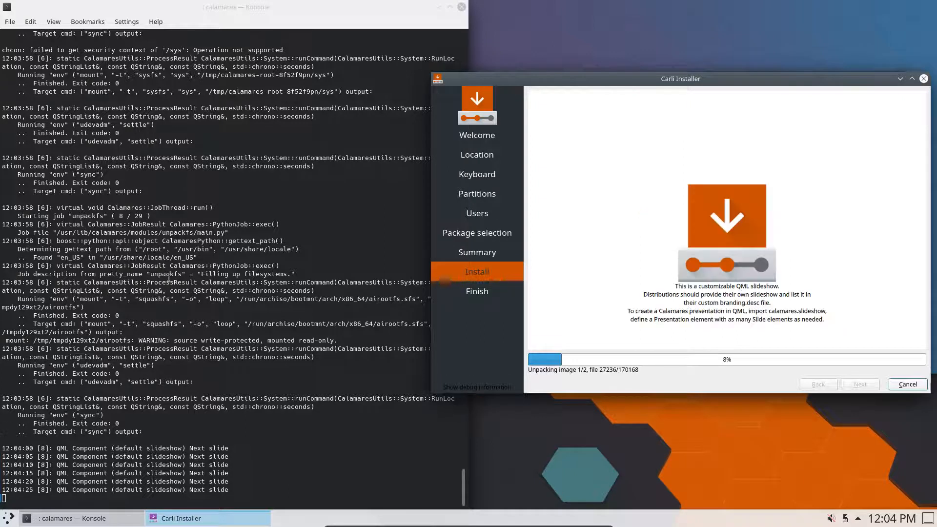
# Select the word 'unpackfs' in the Konsole install log
pyautogui.click(151, 278)
pyautogui.doubleClick(163, 275)
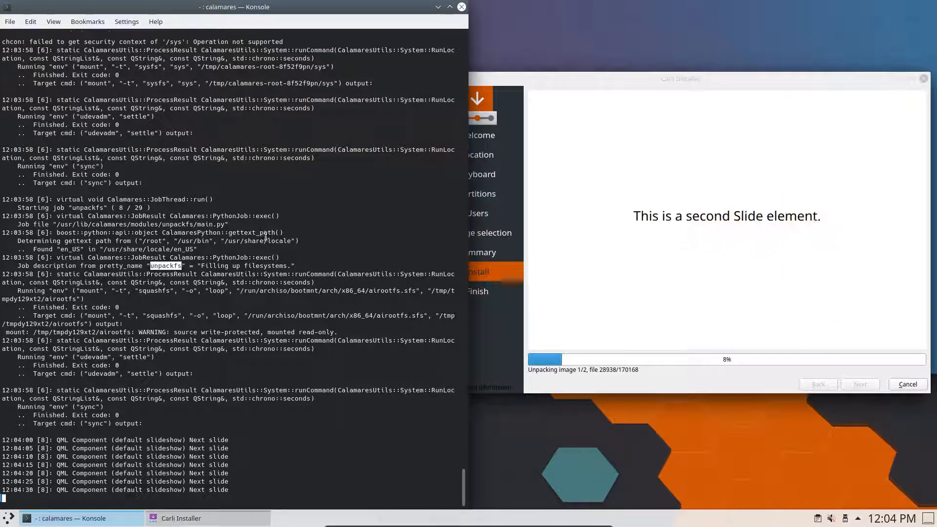
pyautogui.click(546, 51)
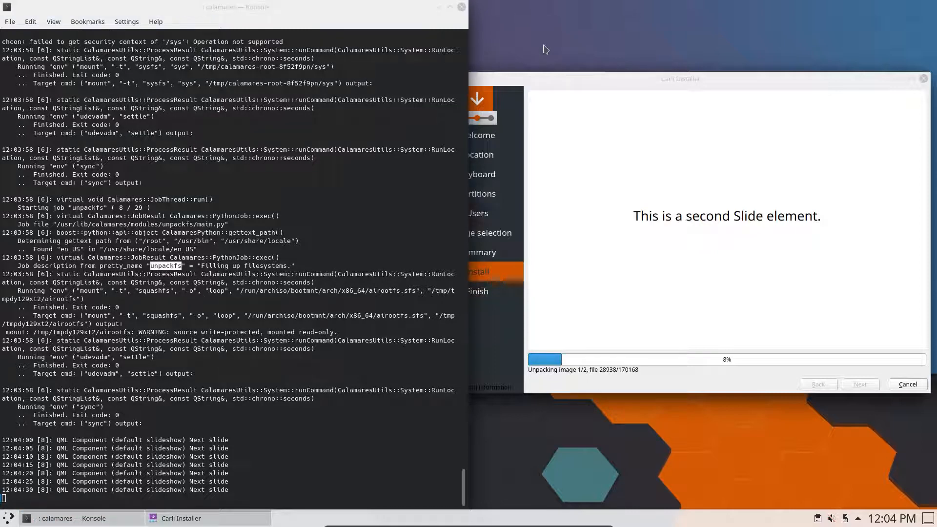
# Open the Desktop folder in Dolphin from the desktop's context menu
pyautogui.rightClick(527, 41)
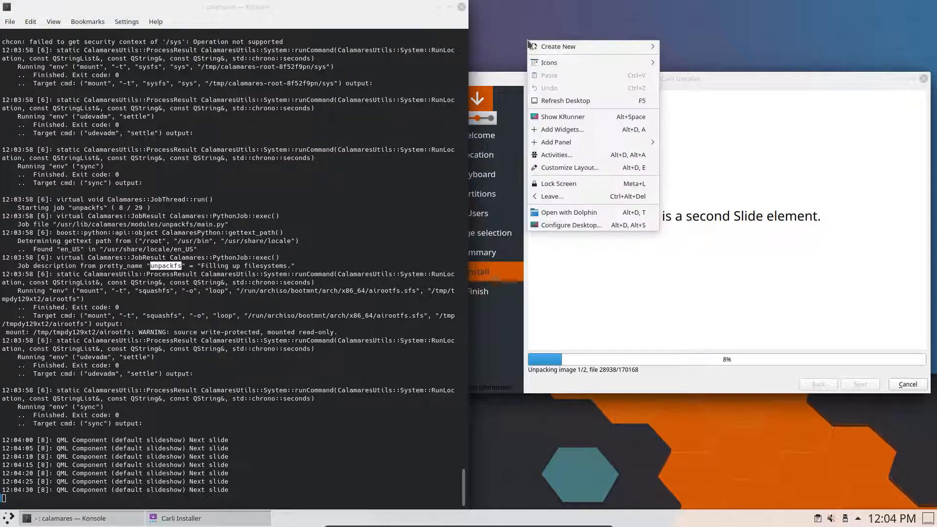
pyautogui.click(551, 460)
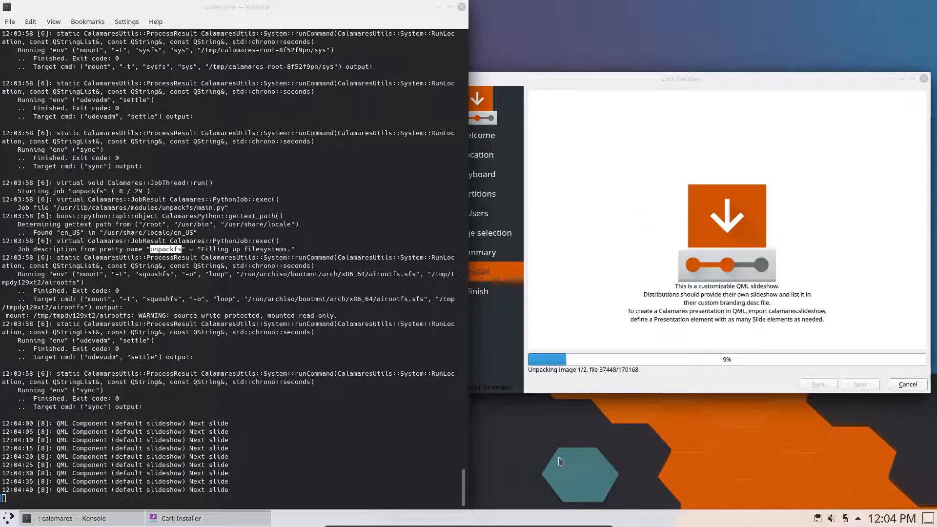
pyautogui.rightClick(560, 458)
pyautogui.click(610, 438)
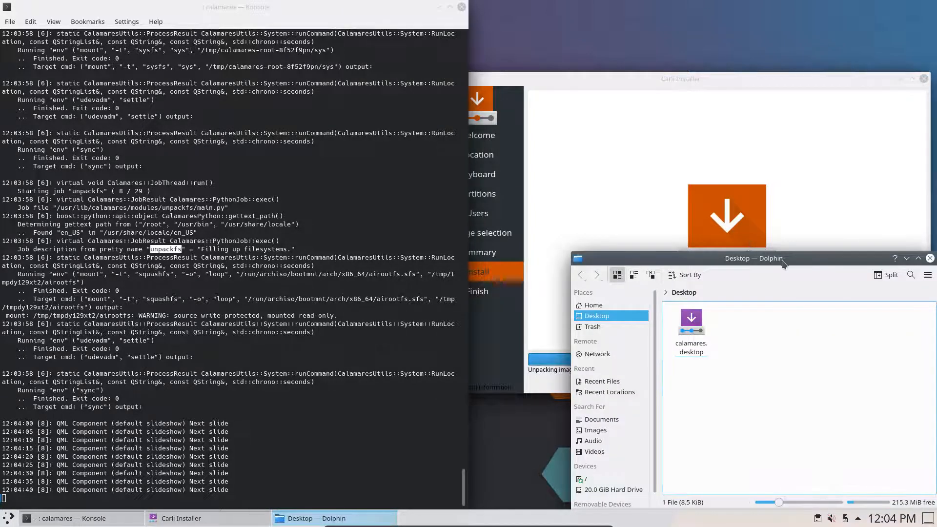
# Browse the 20.0 GiB Hard Drive's tmp folder, then reopen Dolphin from the desktop
pyautogui.moveTo(783, 259); pyautogui.dragTo(441, 35)
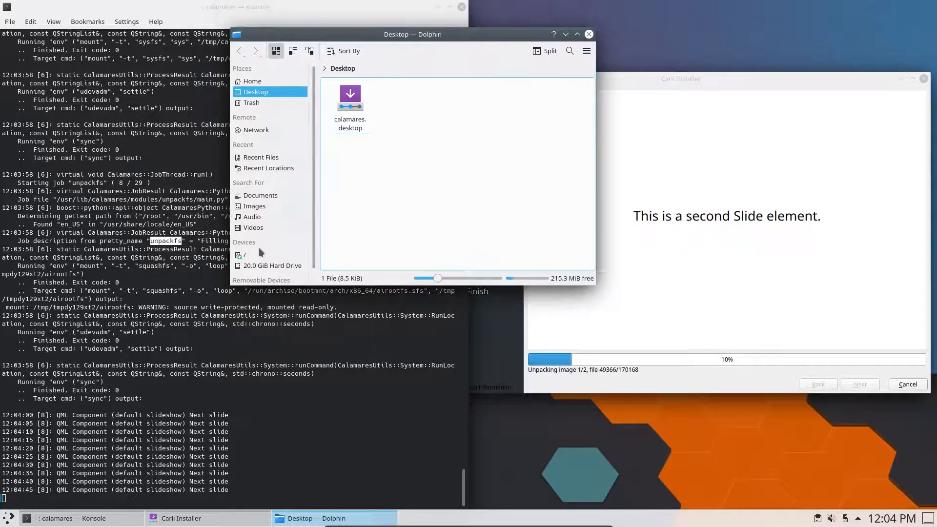
pyautogui.click(277, 268)
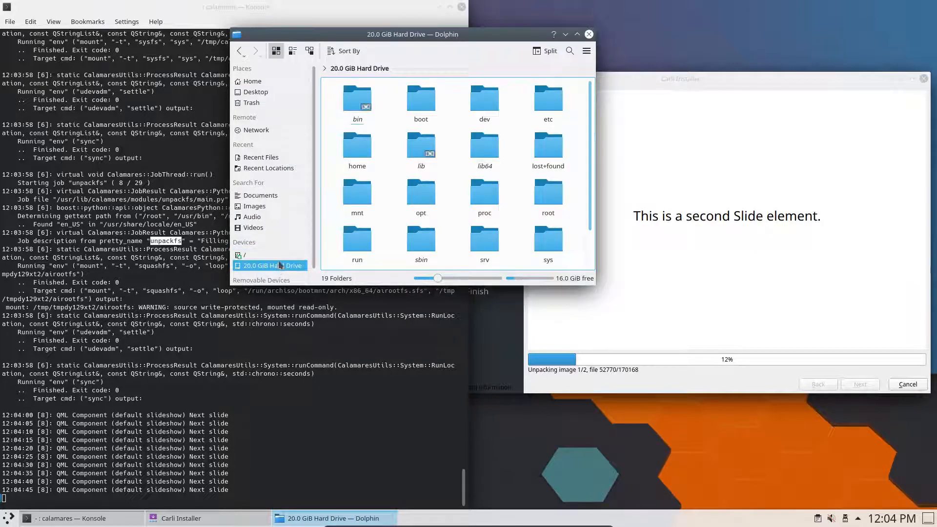
pyautogui.scroll(-1, 538, 245)
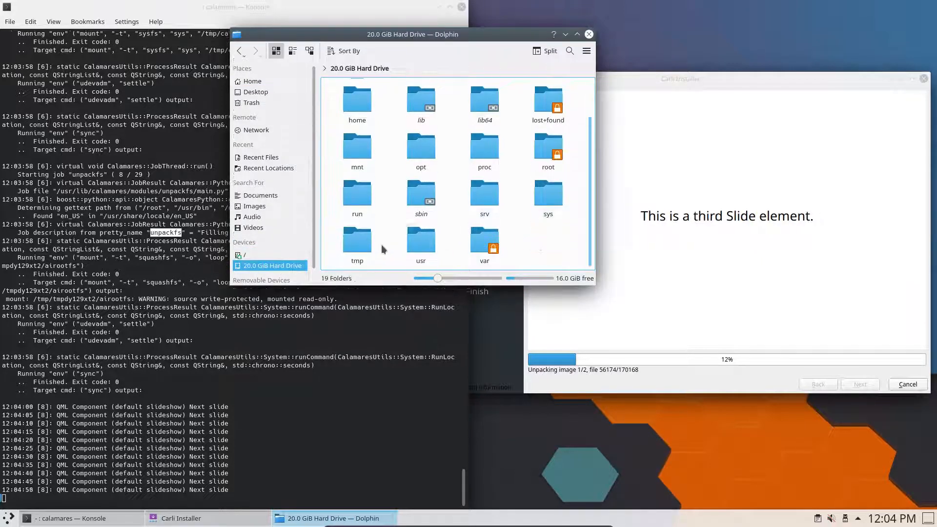
pyautogui.click(359, 245)
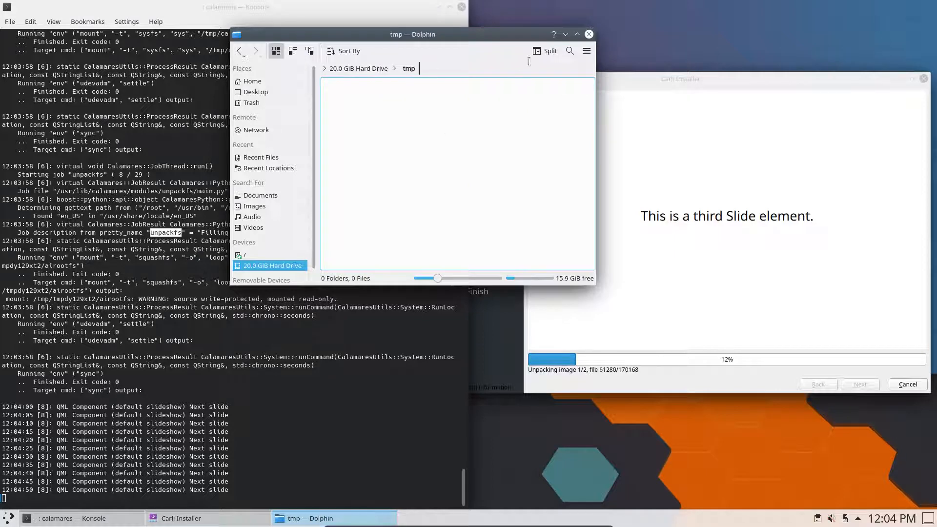
pyautogui.click(589, 35)
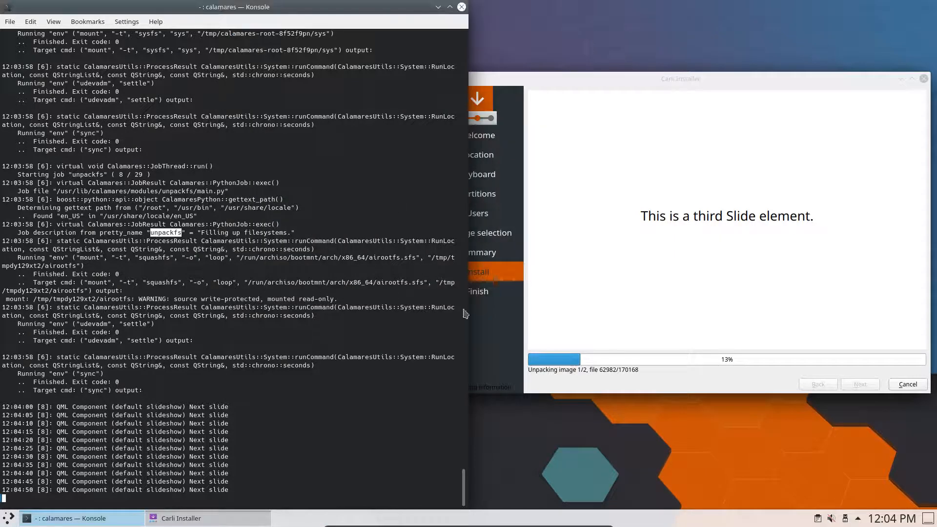
pyautogui.rightClick(540, 466)
pyautogui.click(594, 444)
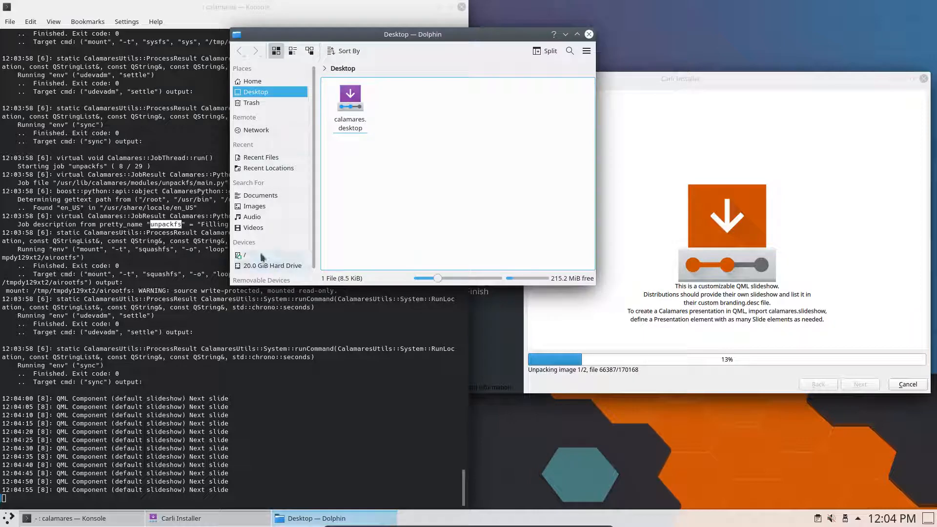
# Compare the live system's tmp folder with the 20.0 GiB Hard Drive, then return to /
pyautogui.click(263, 255)
pyautogui.click(545, 239)
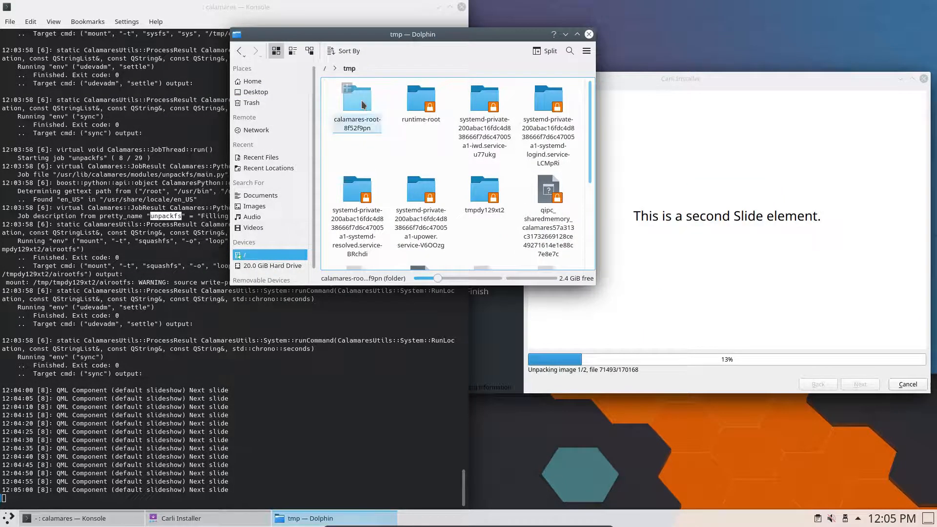
pyautogui.click(280, 266)
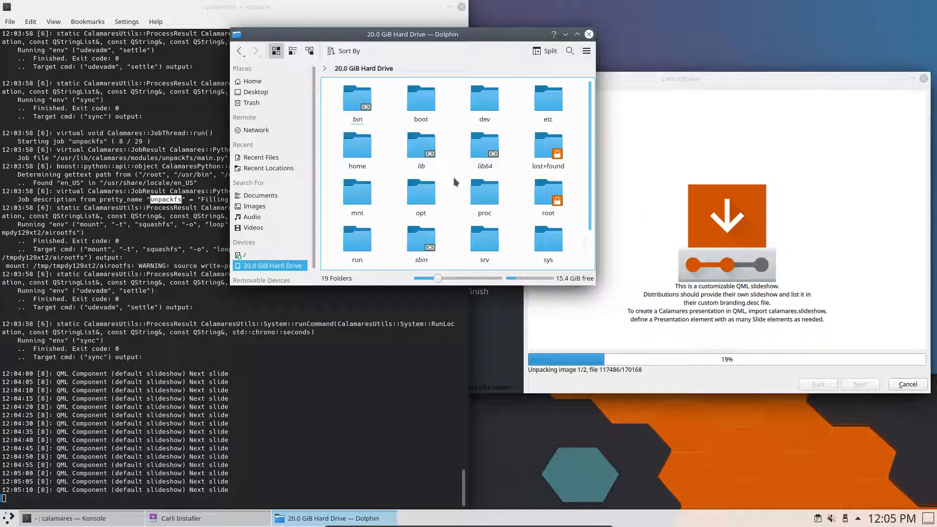
pyautogui.scroll(-1, 454, 182)
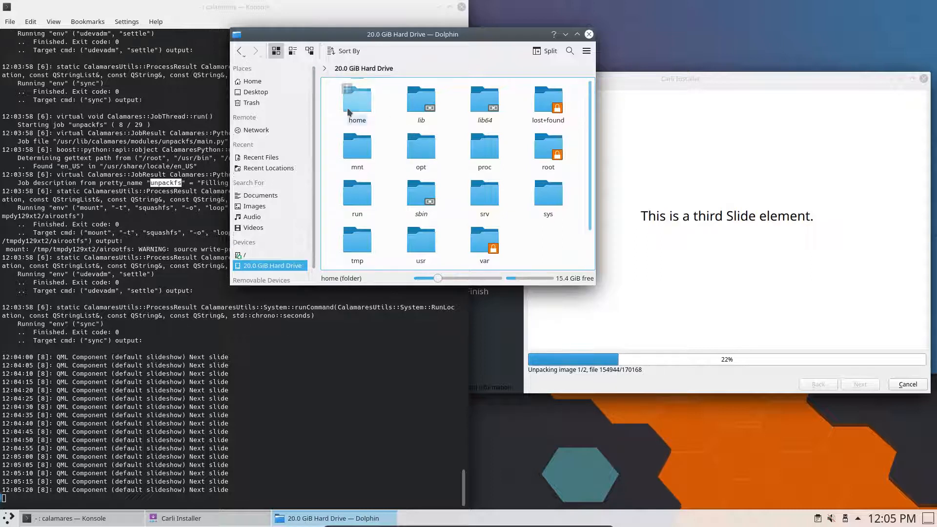
pyautogui.scroll(1, 347, 109)
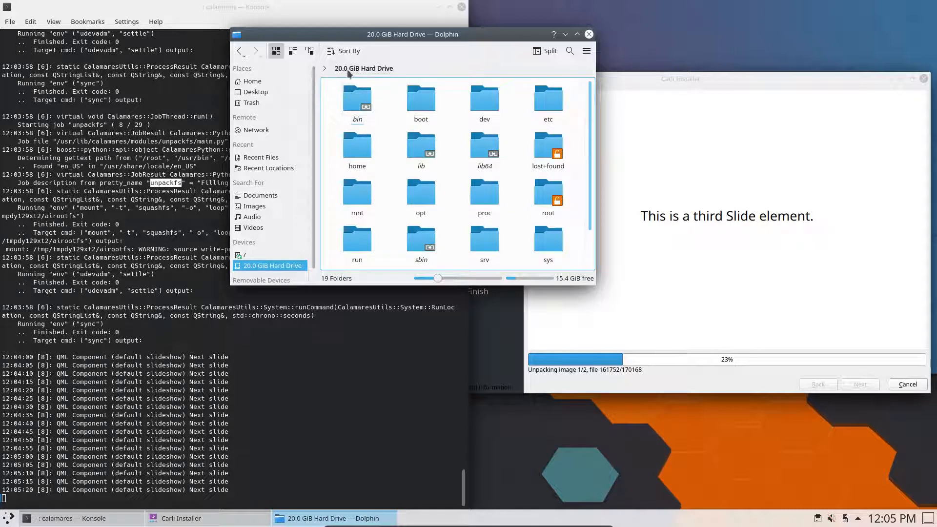
pyautogui.click(327, 72)
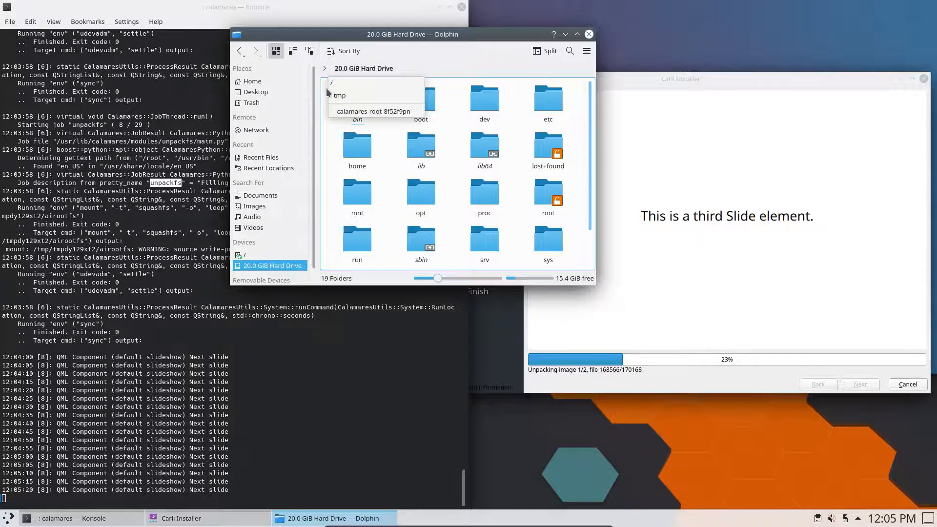
pyautogui.click(332, 92)
# Explore /run/archiso, looking inside sfs/airootfs and cowspace
pyautogui.click(548, 194)
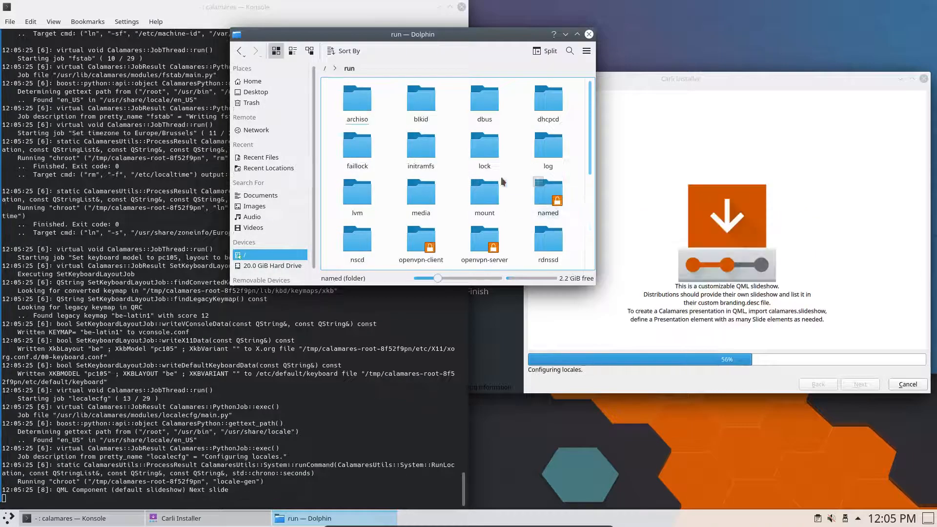
pyautogui.click(364, 104)
pyautogui.moveTo(352, 144); pyautogui.dragTo(552, 103)
pyautogui.click(488, 204)
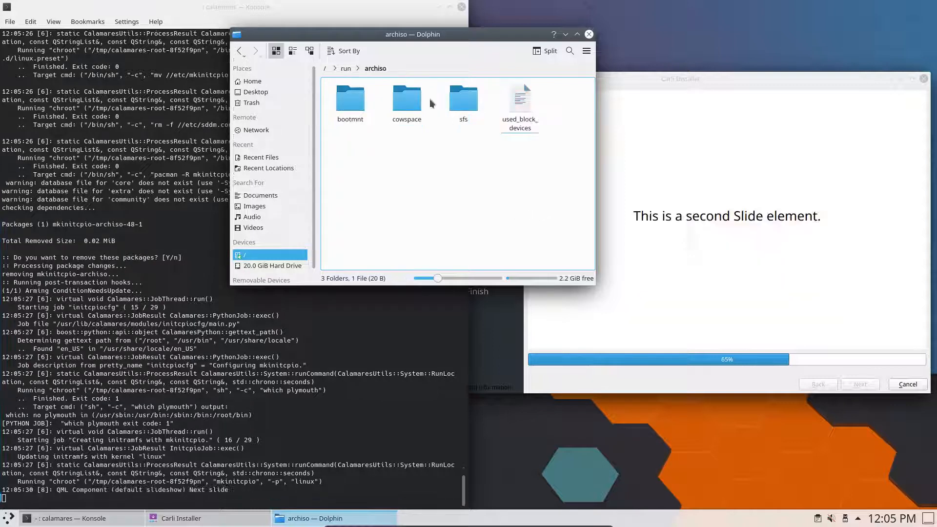
pyautogui.click(462, 101)
pyautogui.click(354, 111)
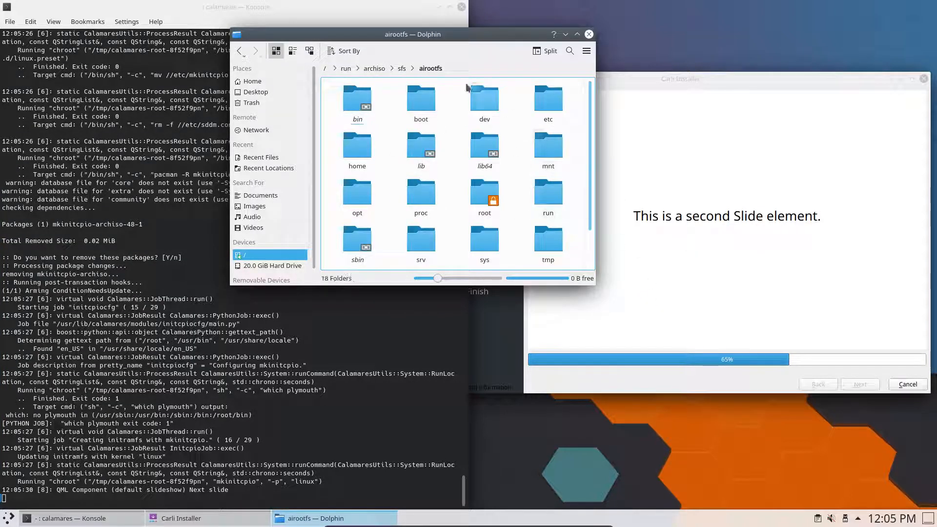
pyautogui.click(401, 68)
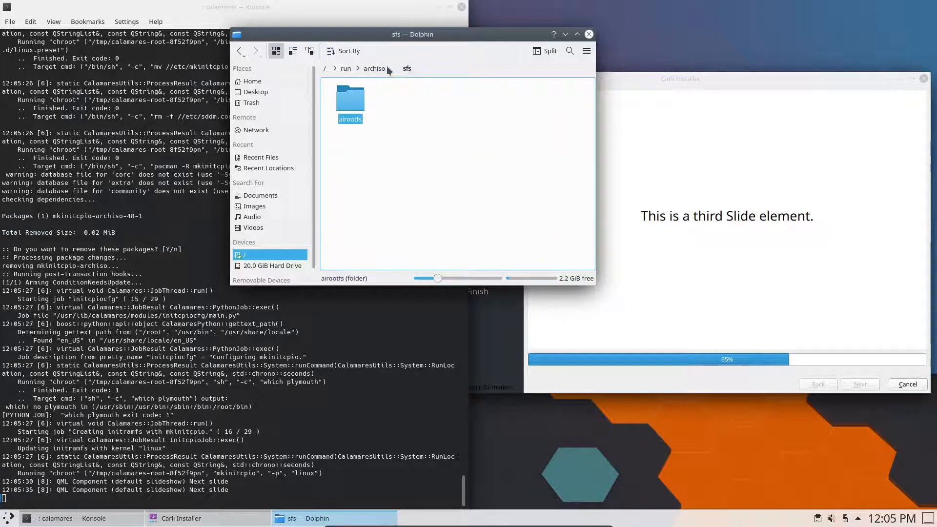
pyautogui.click(386, 67)
pyautogui.click(407, 100)
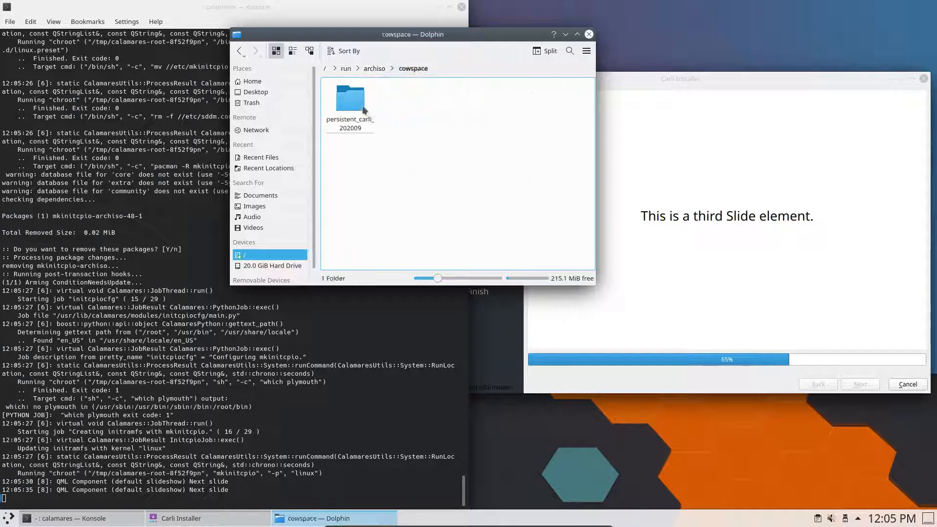
pyautogui.click(371, 70)
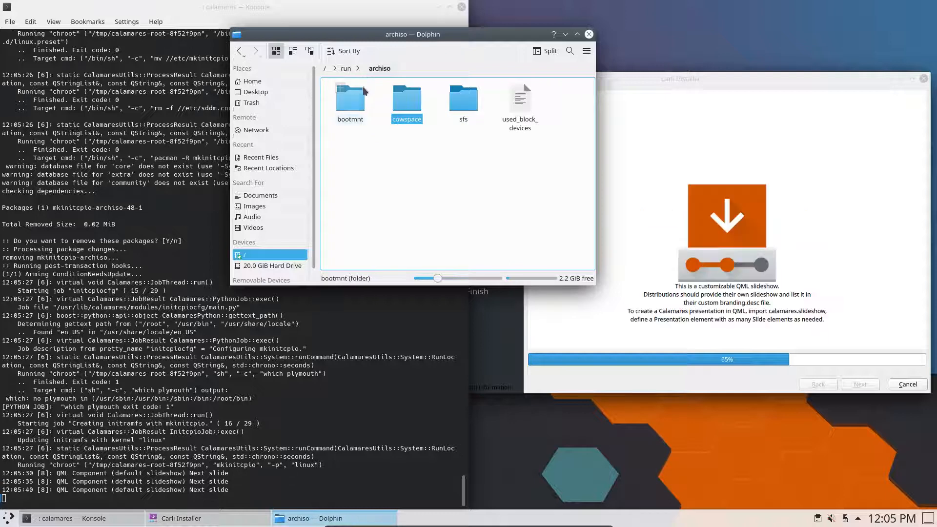
# Open the carli_202009 medium under bootmnt and inspect EFI, isolinux and arch/boot
pyautogui.click(359, 112)
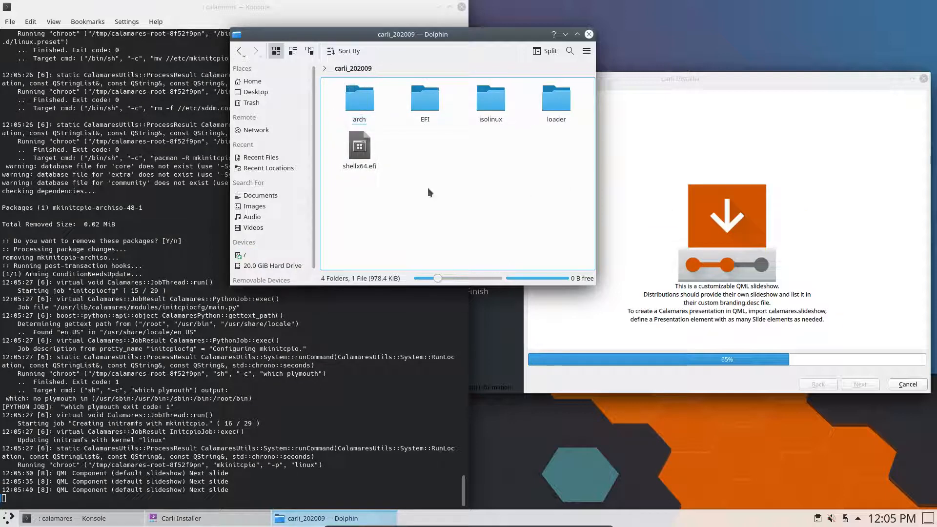
pyautogui.moveTo(352, 194); pyautogui.dragTo(570, 92)
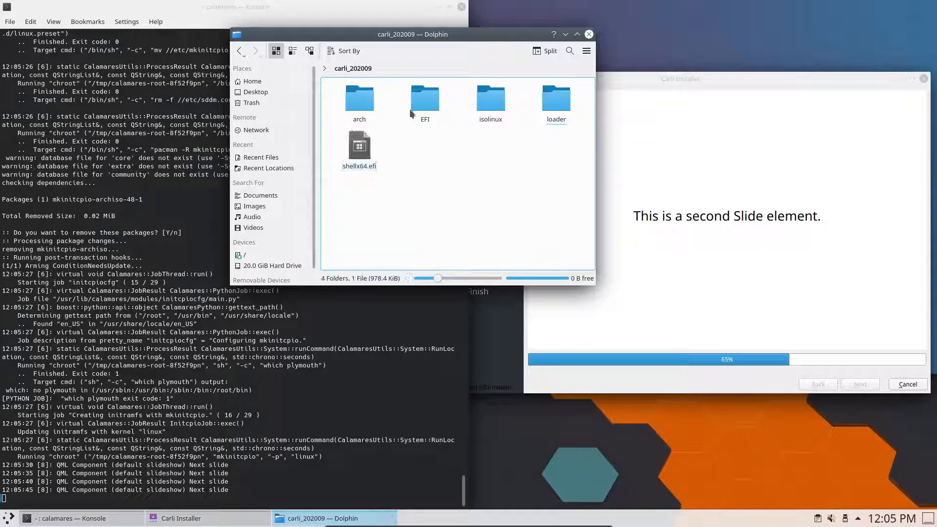
pyautogui.click(424, 100)
pyautogui.click(347, 68)
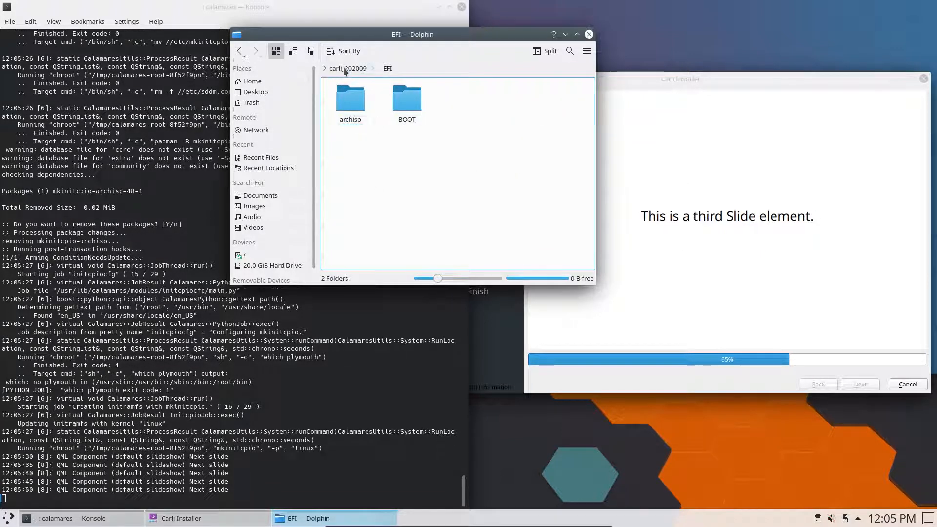
pyautogui.click(491, 100)
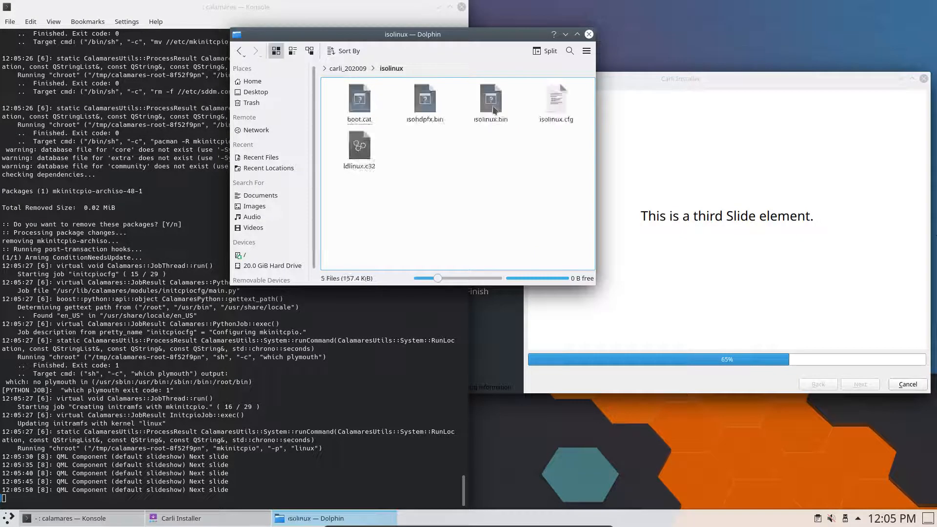
pyautogui.click(348, 68)
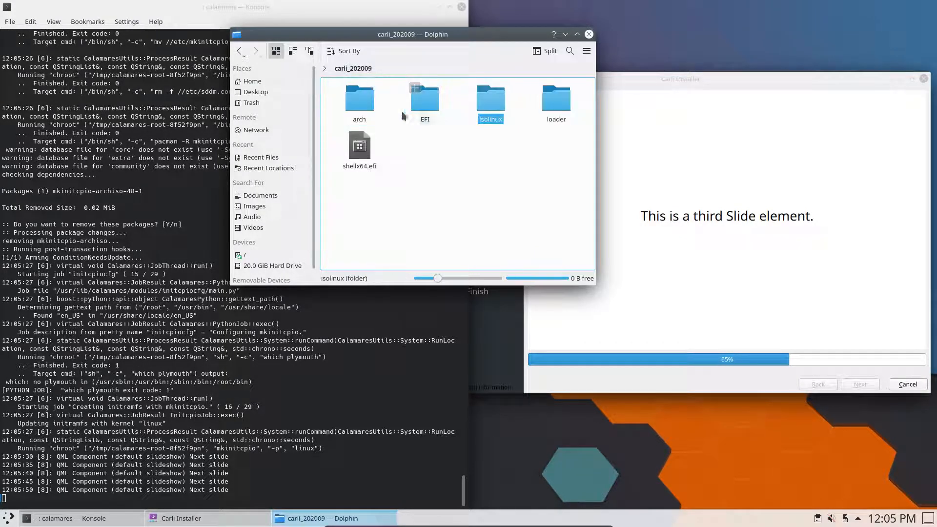
pyautogui.click(351, 100)
pyautogui.click(345, 105)
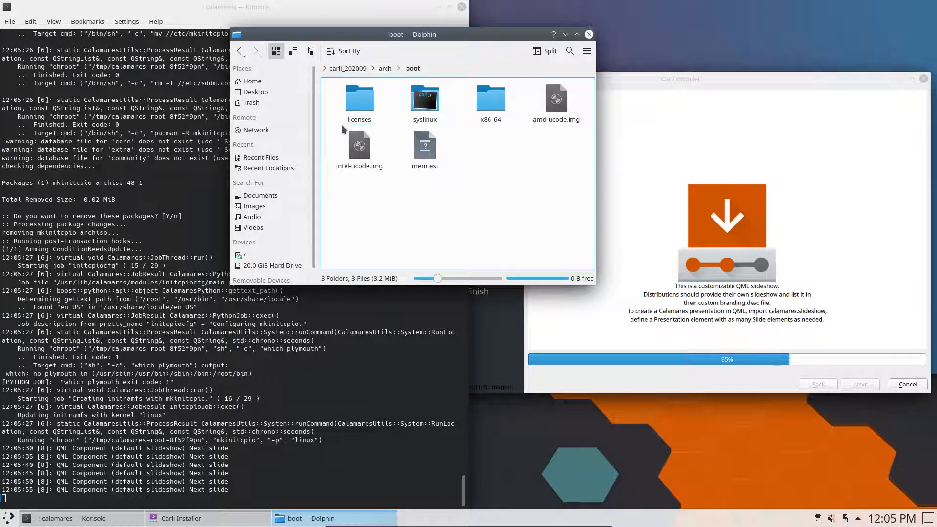
pyautogui.click(352, 69)
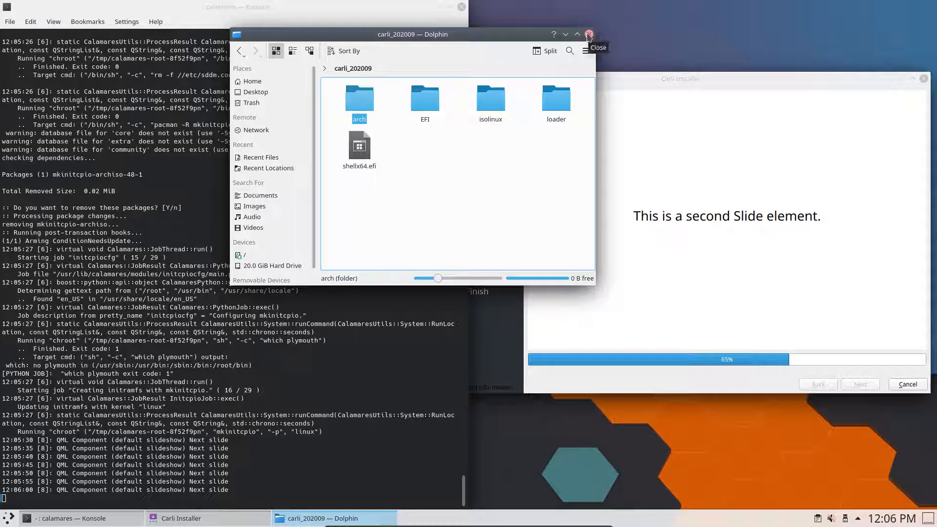
# Show the live root folder /, then close Dolphin to reveal the installer log
pyautogui.click(271, 255)
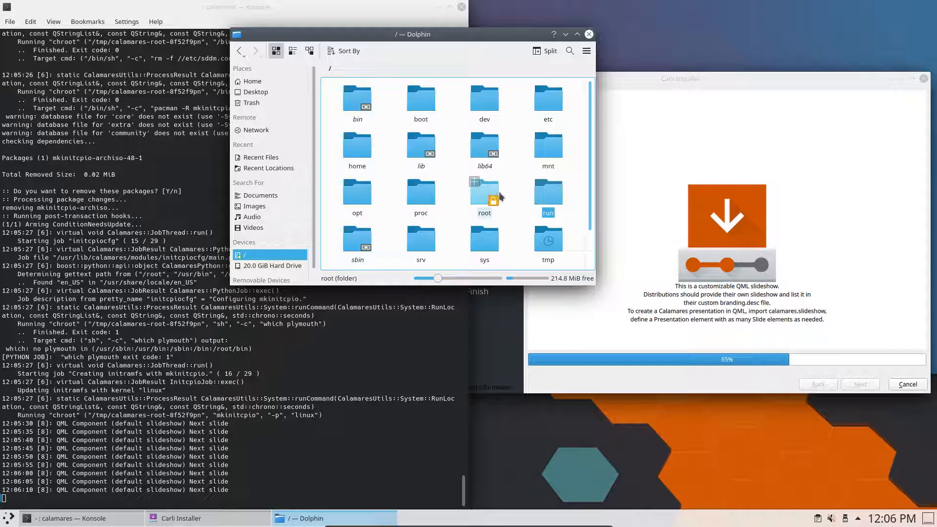
pyautogui.rightClick(512, 182)
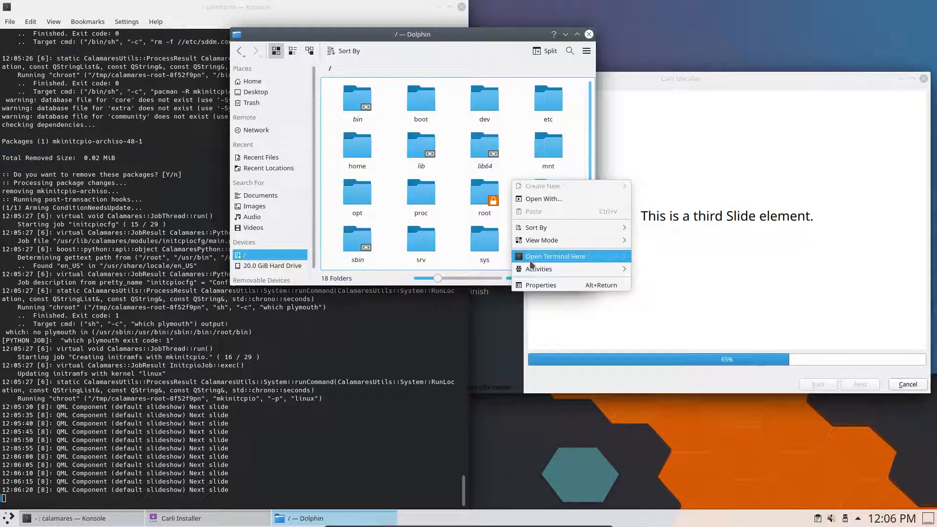
pyautogui.click(499, 186)
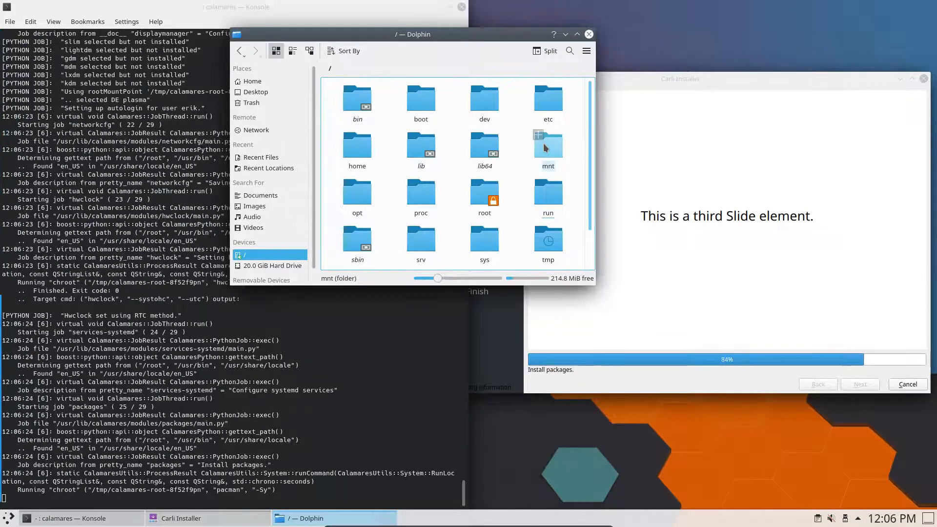
pyautogui.click(589, 34)
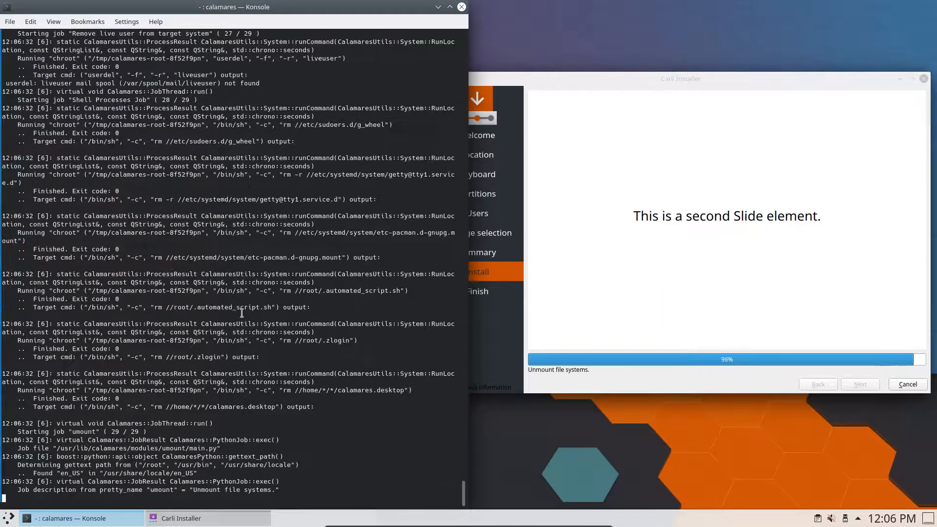
# Find and mark the grub.cfg output path in the Konsole log
pyautogui.scroll(20, 241, 313)
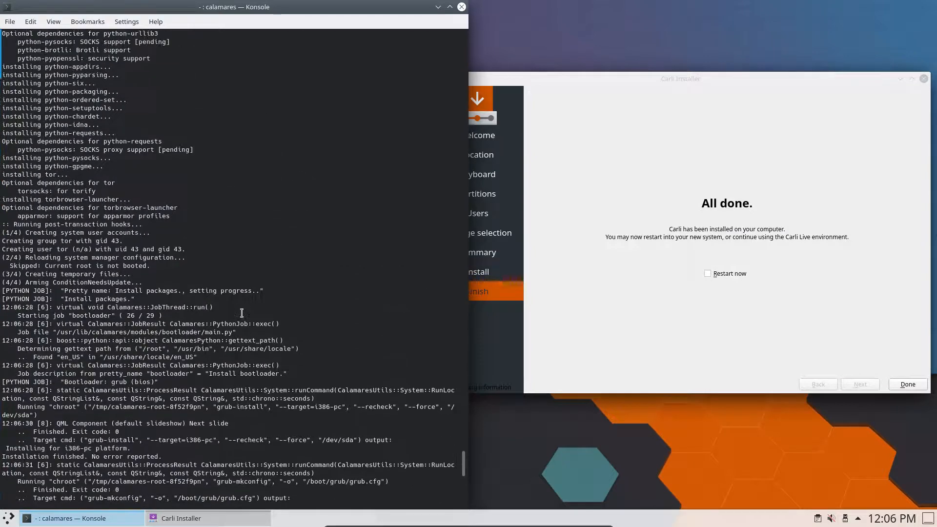
pyautogui.scroll(-2, 241, 312)
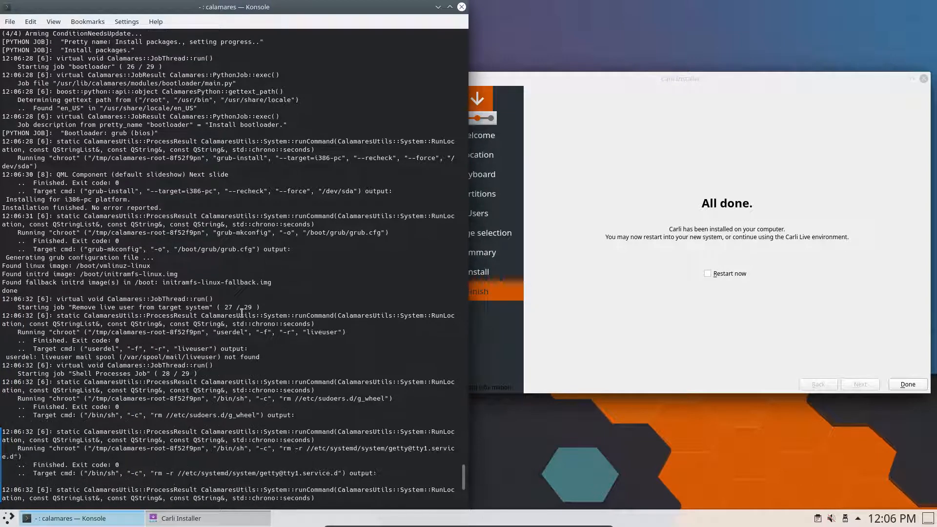
pyautogui.moveTo(309, 234); pyautogui.dragTo(412, 234)
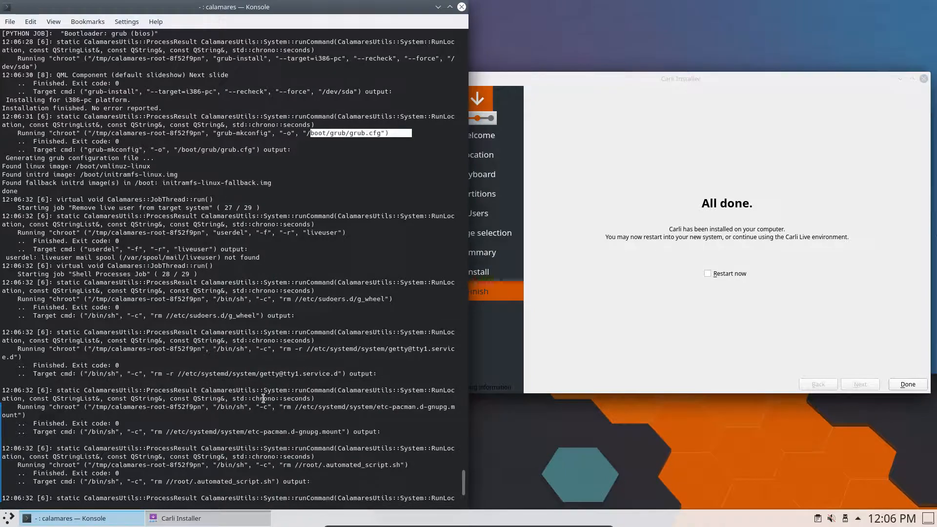
# Verify the torbrowser-launcher install ended with 'Exit code: 0' and tick Restart now
pyautogui.scroll(9, 262, 398)
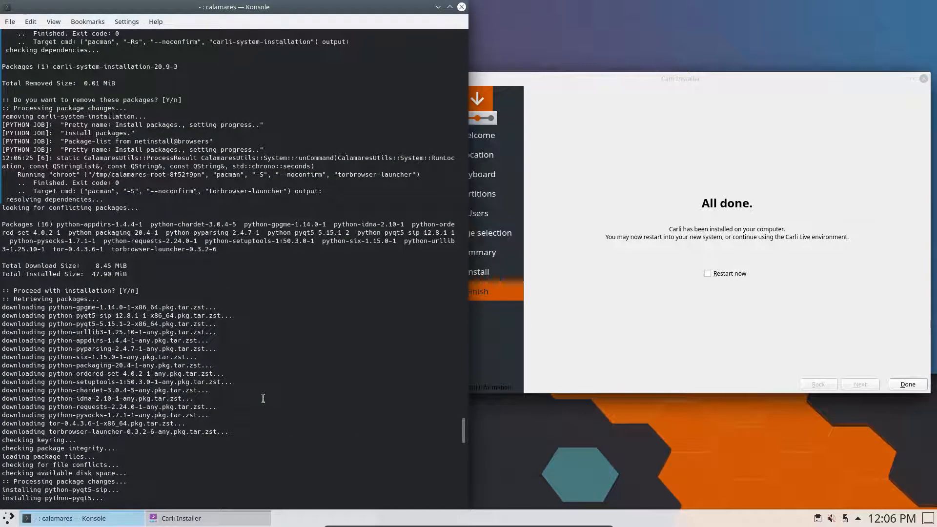
pyautogui.moveTo(334, 175); pyautogui.dragTo(425, 174)
pyautogui.moveTo(92, 183); pyautogui.dragTo(122, 182)
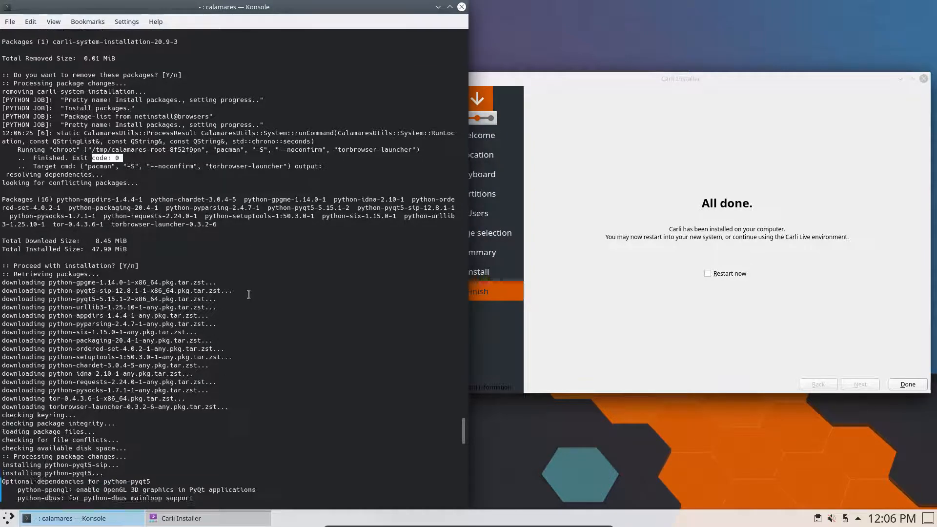
pyautogui.scroll(20, 248, 295)
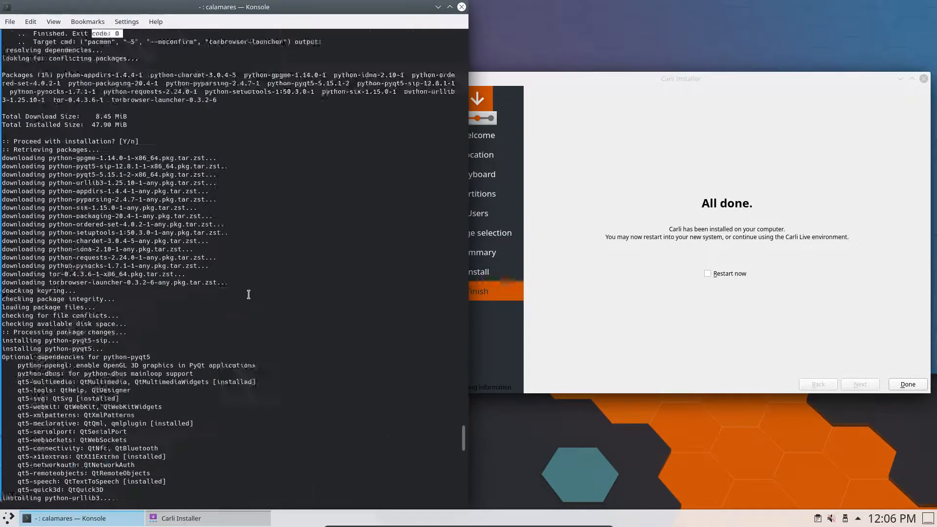
pyautogui.click(74, 208)
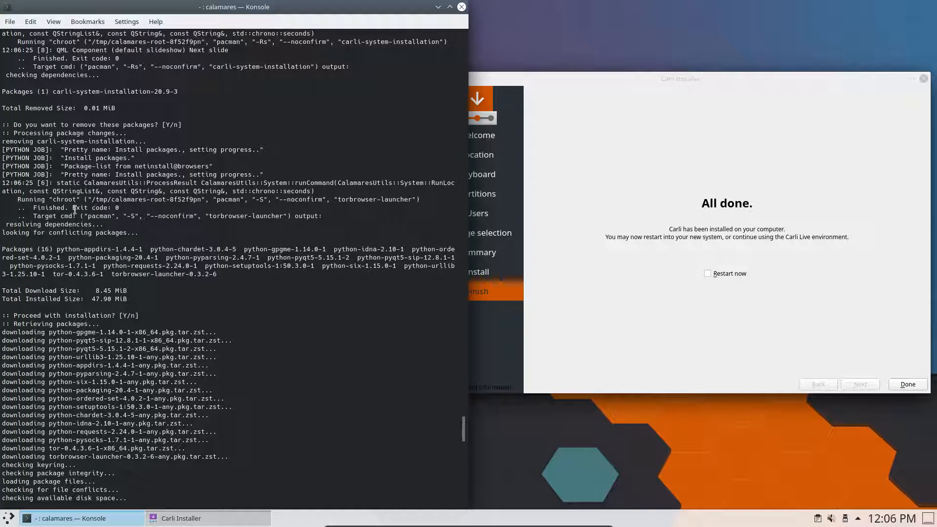
pyautogui.moveTo(74, 208); pyautogui.dragTo(123, 208)
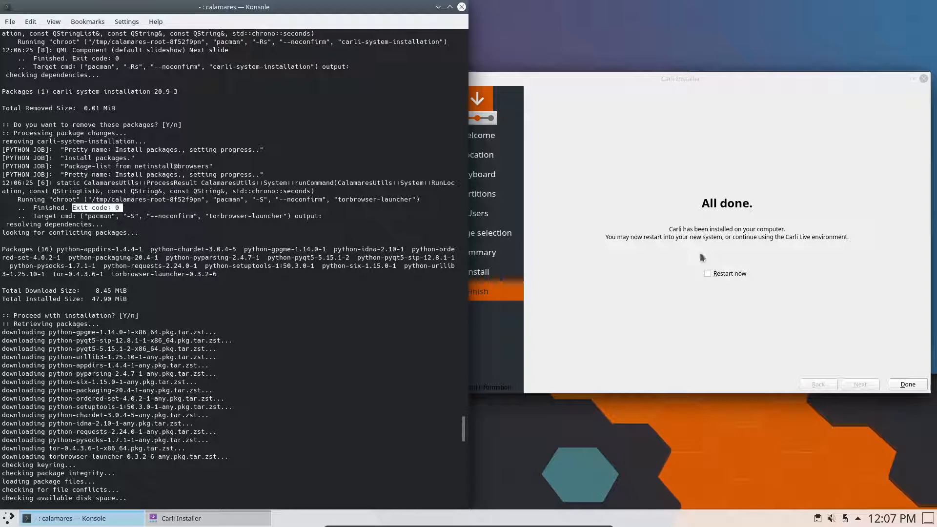
pyautogui.click(717, 274)
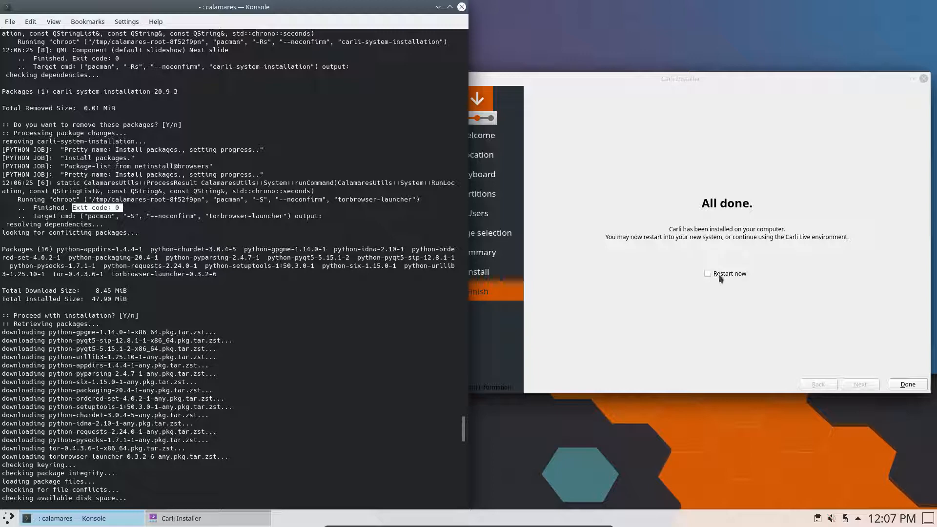
# Finish the installer, choose Boot existing OS, and start Arch Linux from GRUB 2.04
pyautogui.click(903, 385)
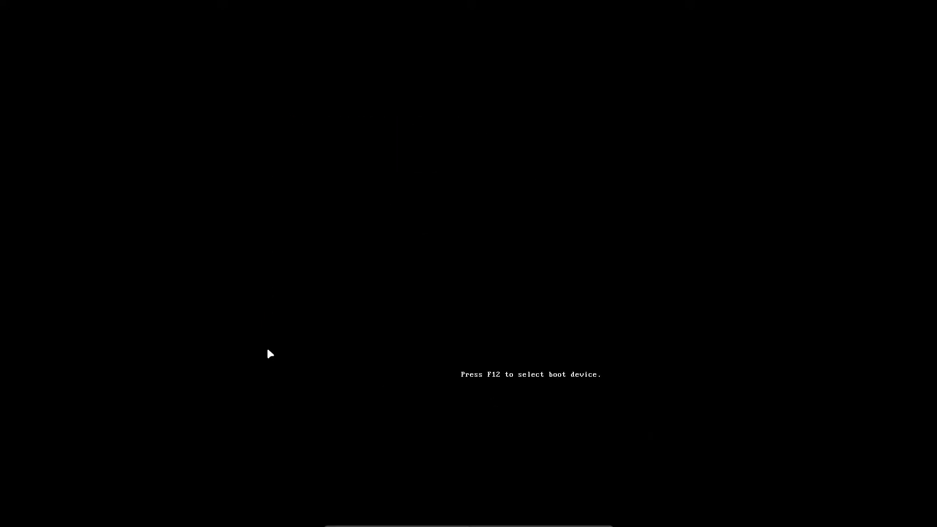
pyautogui.press('Down')
pyautogui.press('Down')
pyautogui.press('Down')
pyautogui.press('Down')
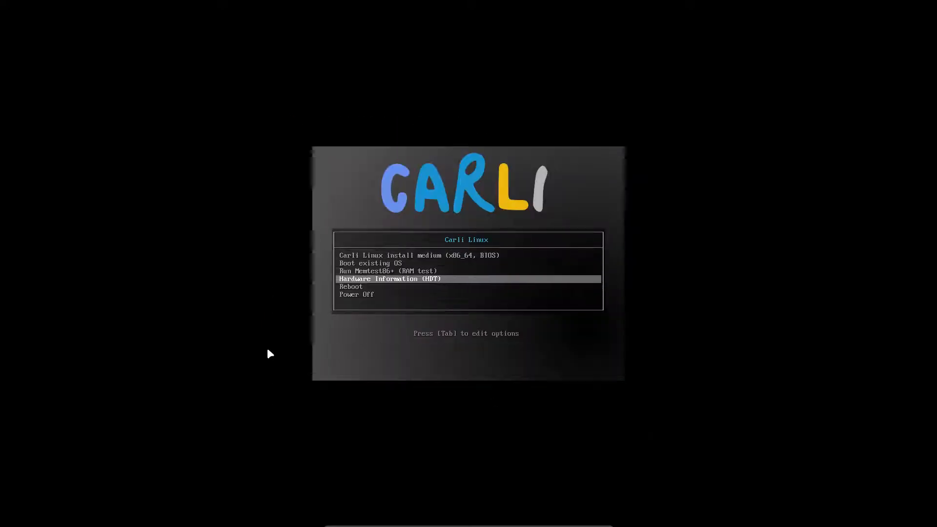
pyautogui.press('Up')
pyautogui.press('Up')
pyautogui.press('Up')
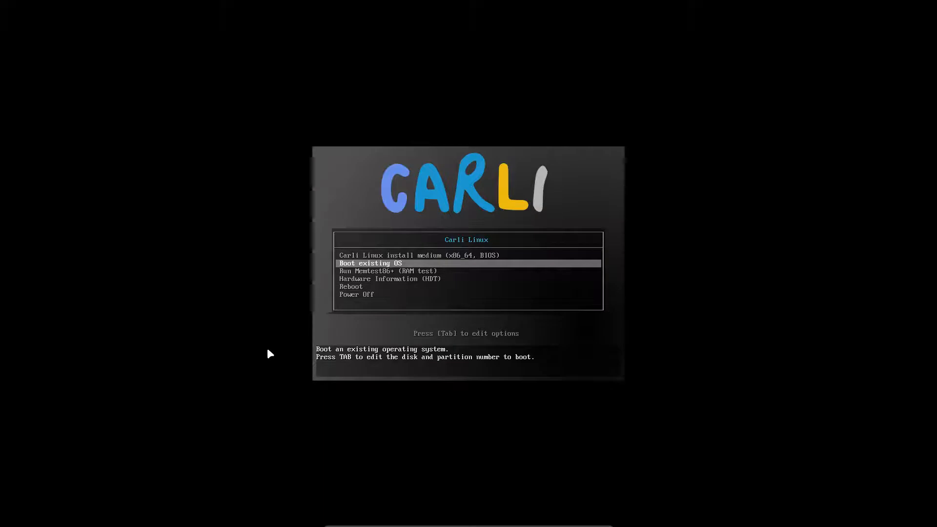
pyautogui.press('Return')
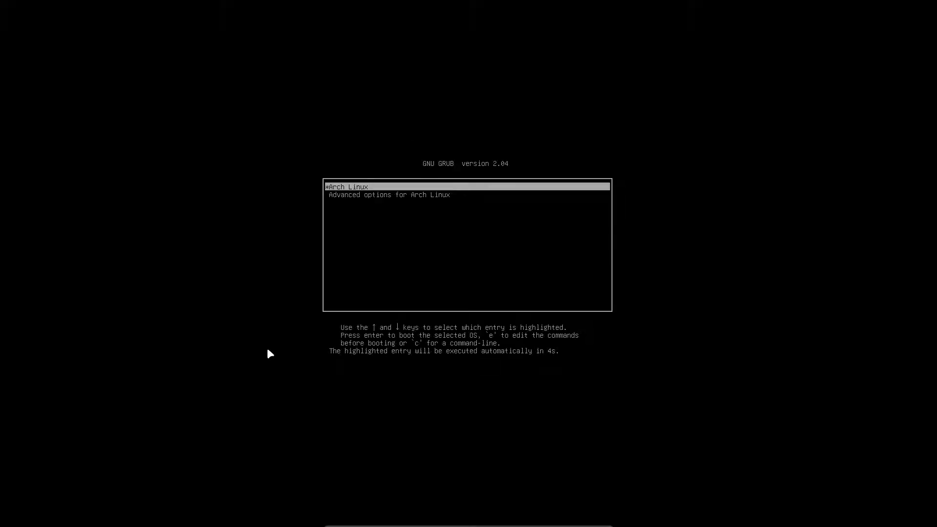
pyautogui.press('Return')
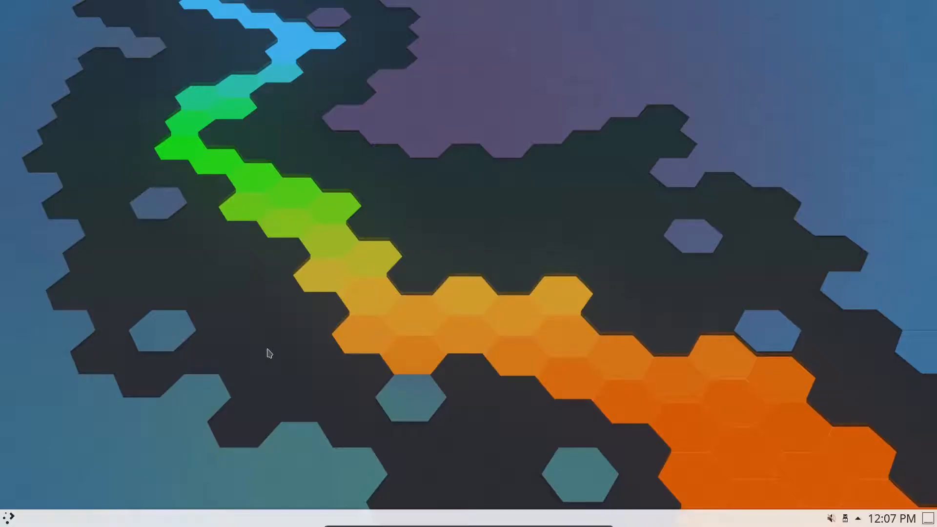
# Search 'kon' in the application launcher and start Konsole
pyautogui.click(8, 518)
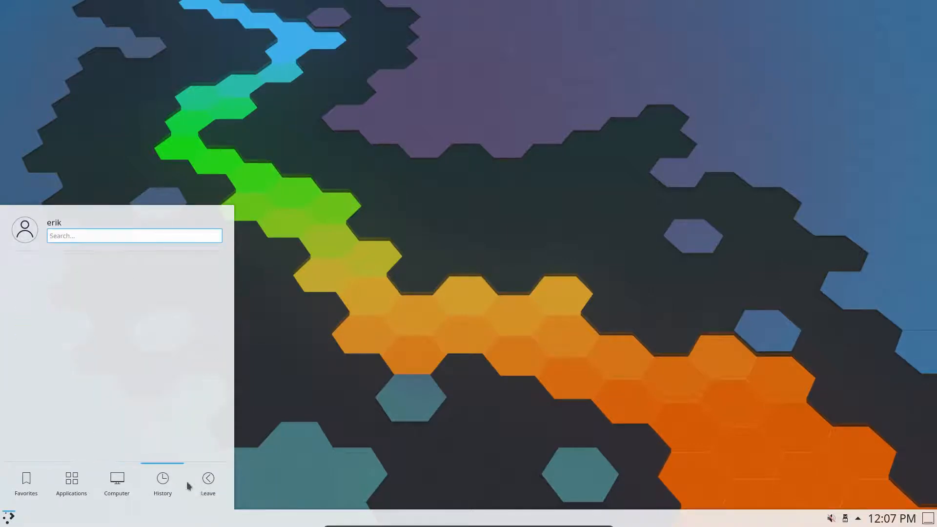
pyautogui.moveTo(213, 485)
pyautogui.moveTo(20, 497)
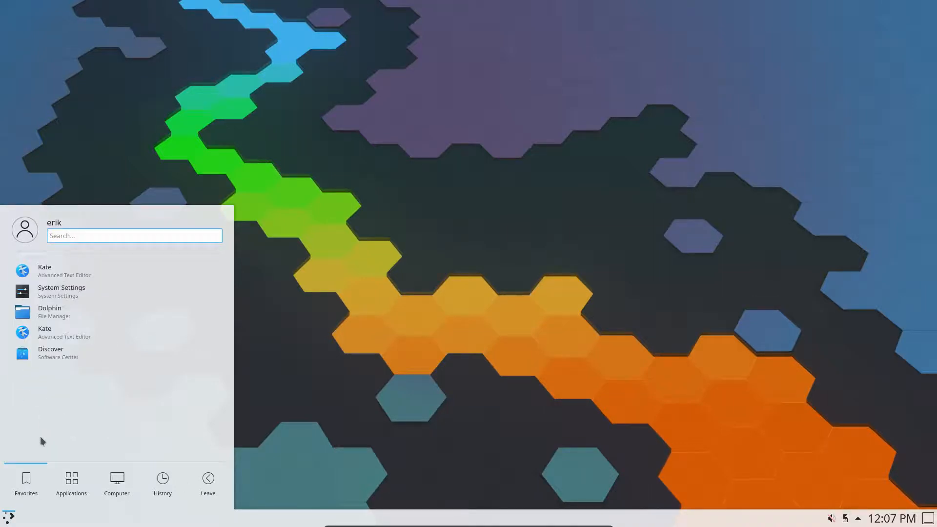
pyautogui.write('kon')
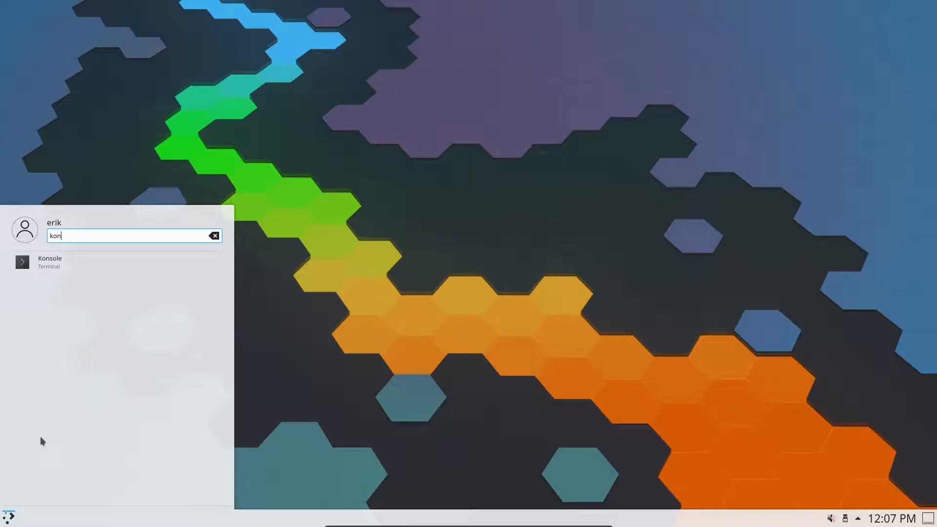
pyautogui.click(57, 267)
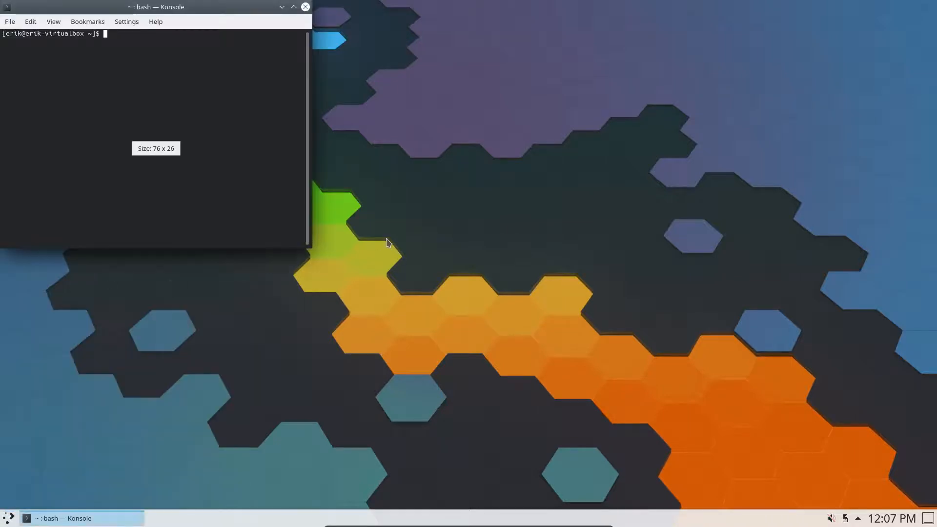
# Run neofetch, centre the terminal, and highlight the Arch Linux x86_64 OS line
pyautogui.write('neofetch')
pyautogui.press('Return')
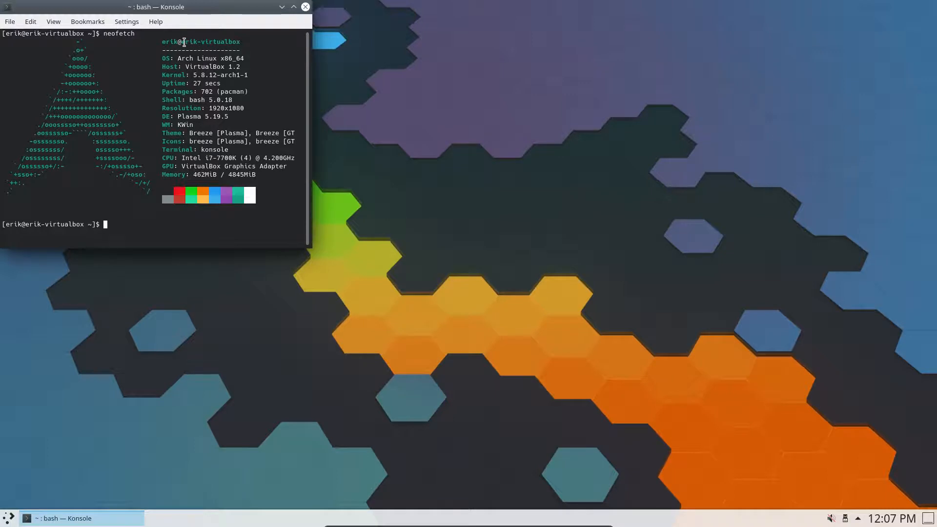
pyautogui.moveTo(166, 12); pyautogui.dragTo(562, 133)
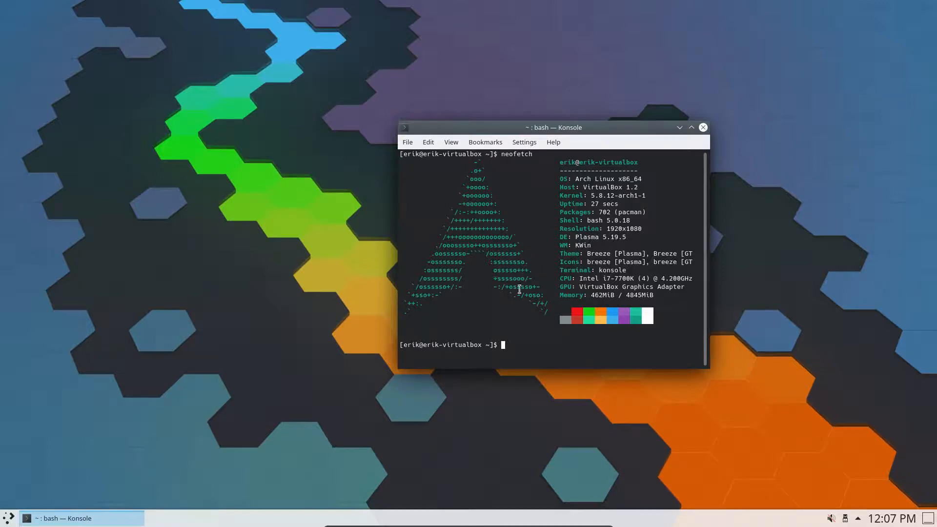
pyautogui.moveTo(576, 179); pyautogui.dragTo(672, 180)
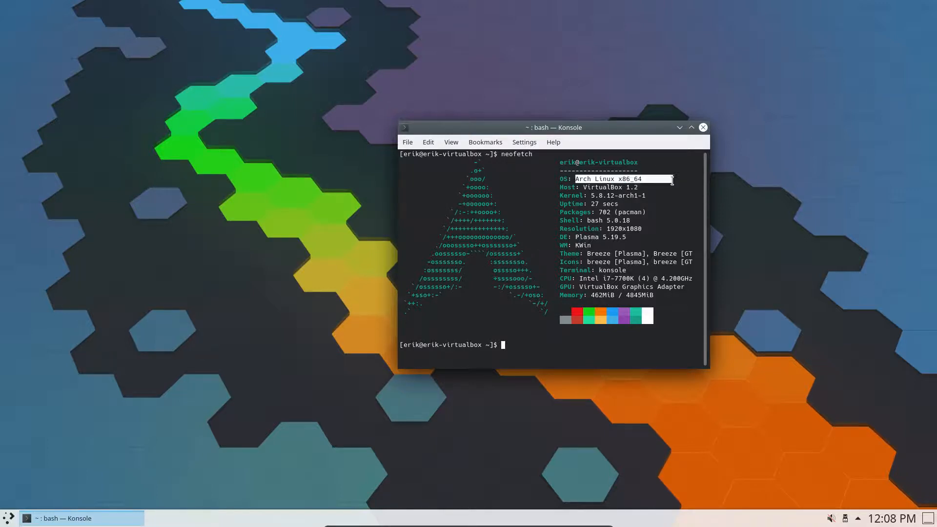
pyautogui.click(638, 183)
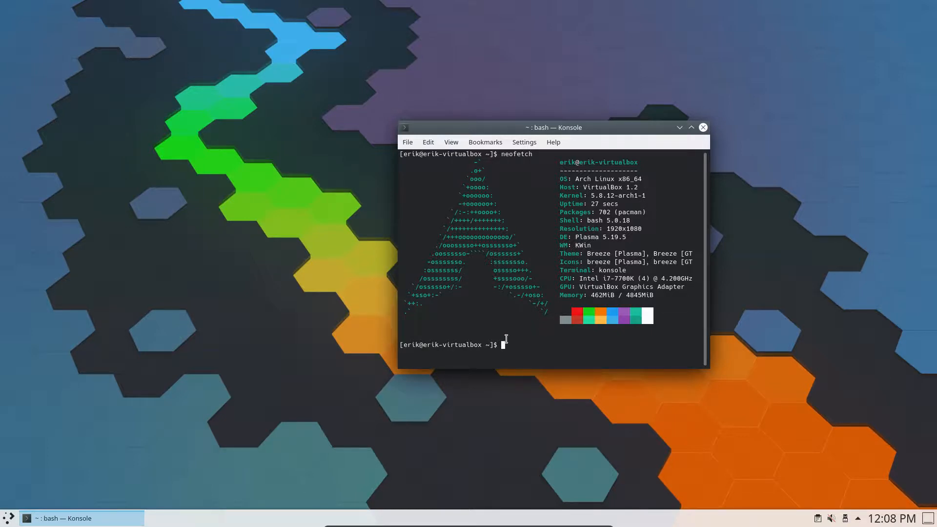
# Close Konsole and shut down Plasma through Leave > Shut Down, confirming immediately
pyautogui.click(703, 128)
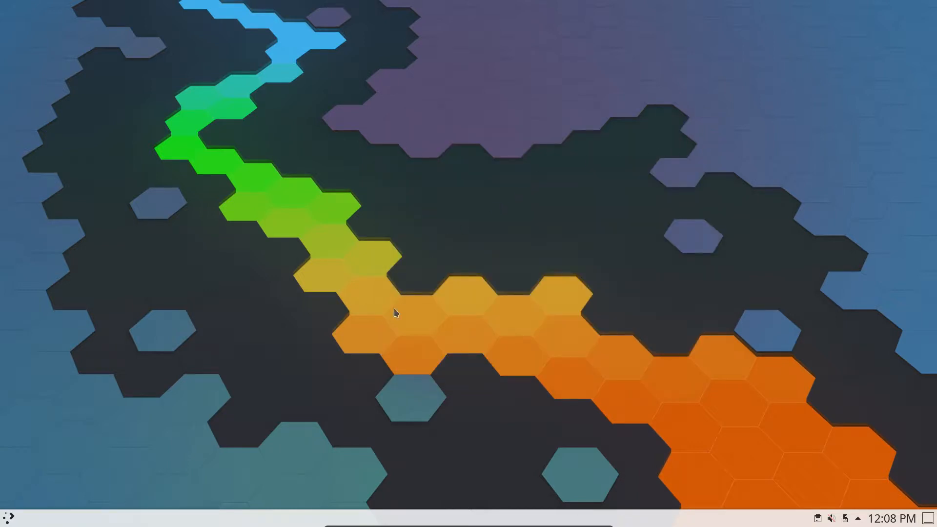
pyautogui.click(6, 519)
pyautogui.click(190, 478)
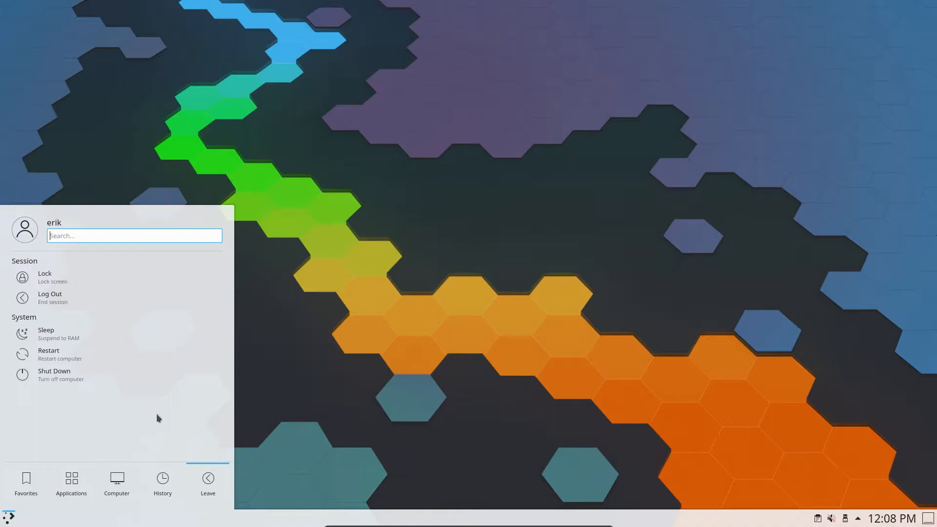
pyautogui.click(92, 379)
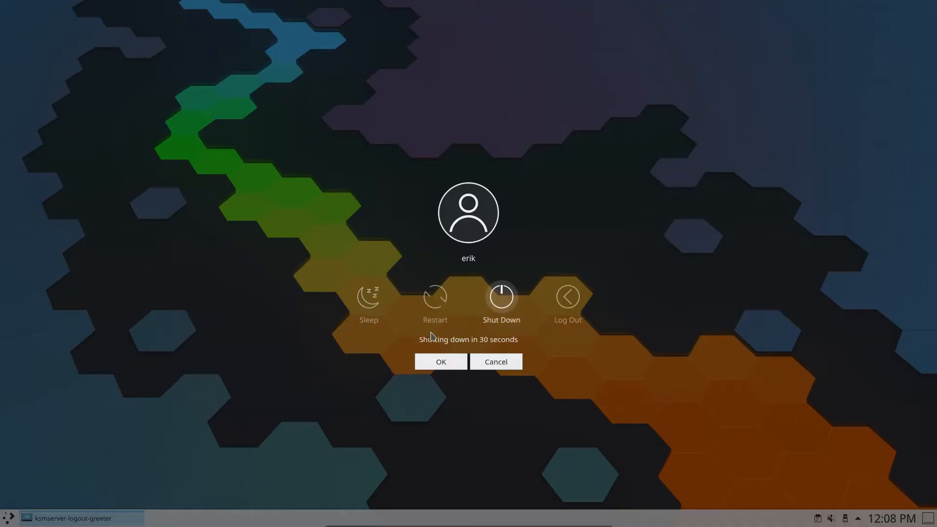
pyautogui.click(510, 299)
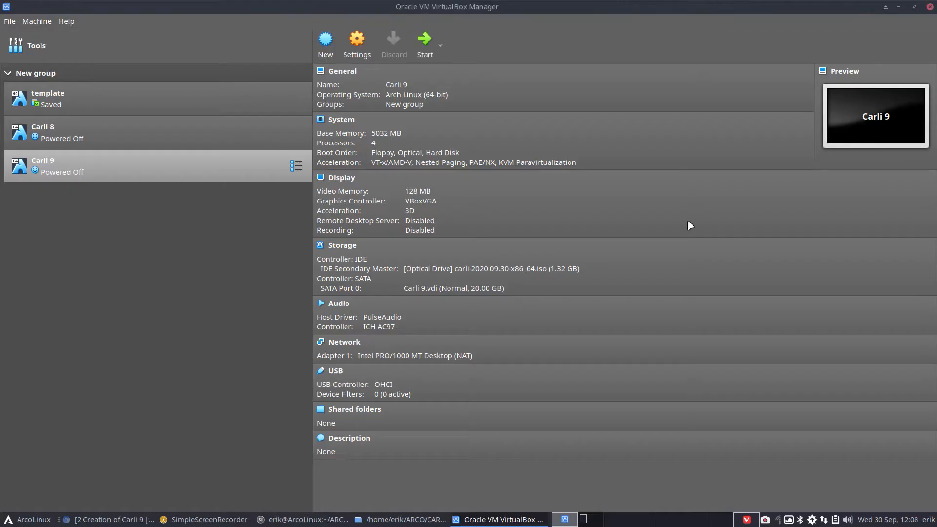
# Close VirtualBox Manager and drag the file manager lower to reveal the carli.gpg icon
pyautogui.click(929, 7)
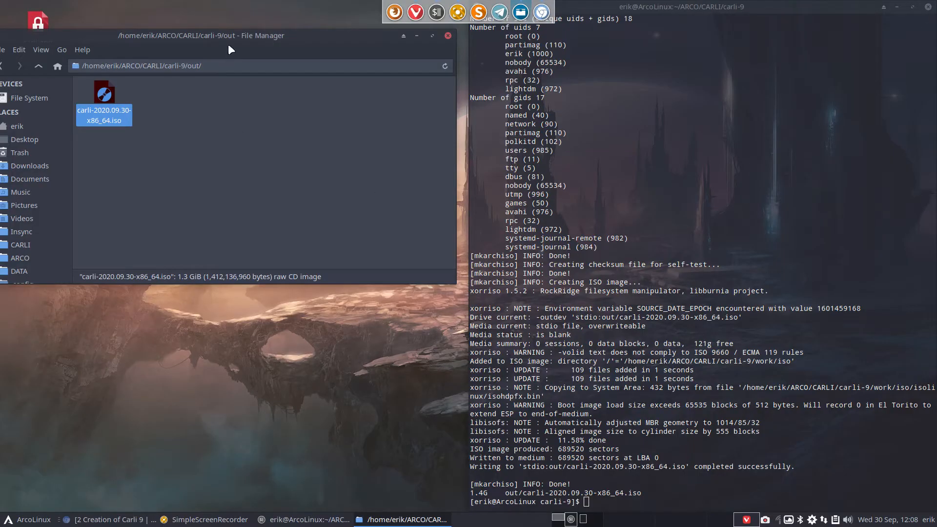
pyautogui.moveTo(226, 35); pyautogui.dragTo(238, 163)
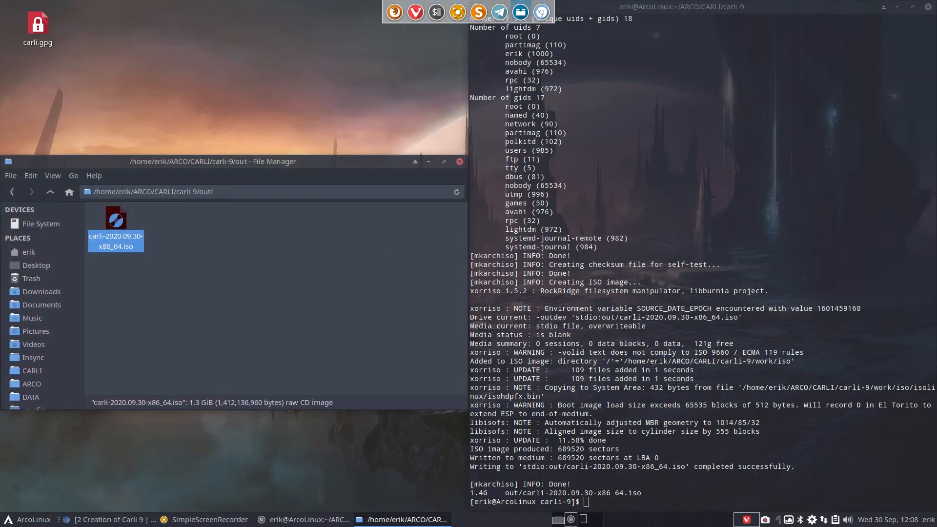